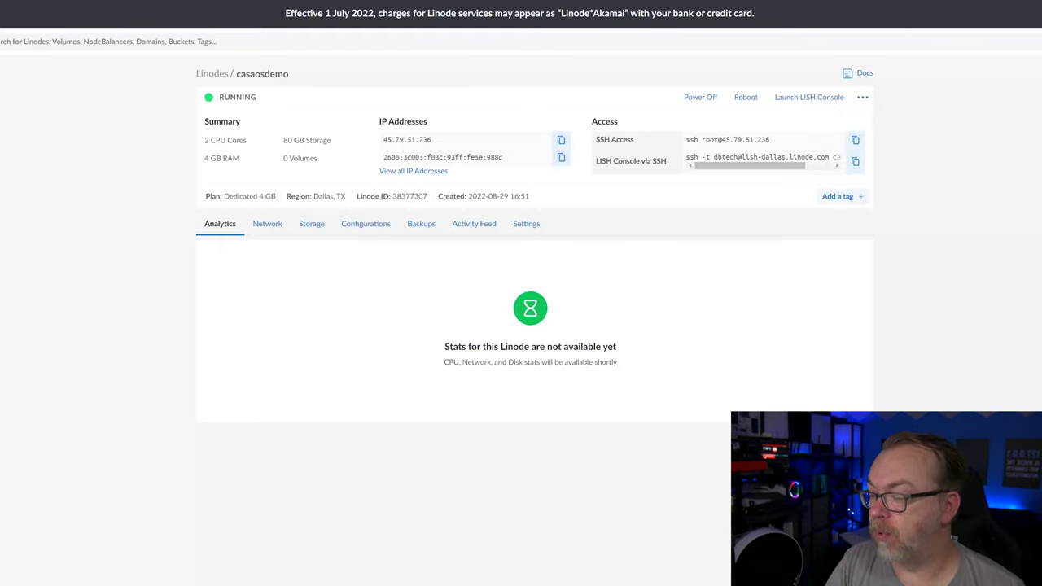
# Step: Launch Command Prompt, enlarge its text, and reposition the window so it is fully in view
pyautogui.press('super')
pyautogui.write('cmd')
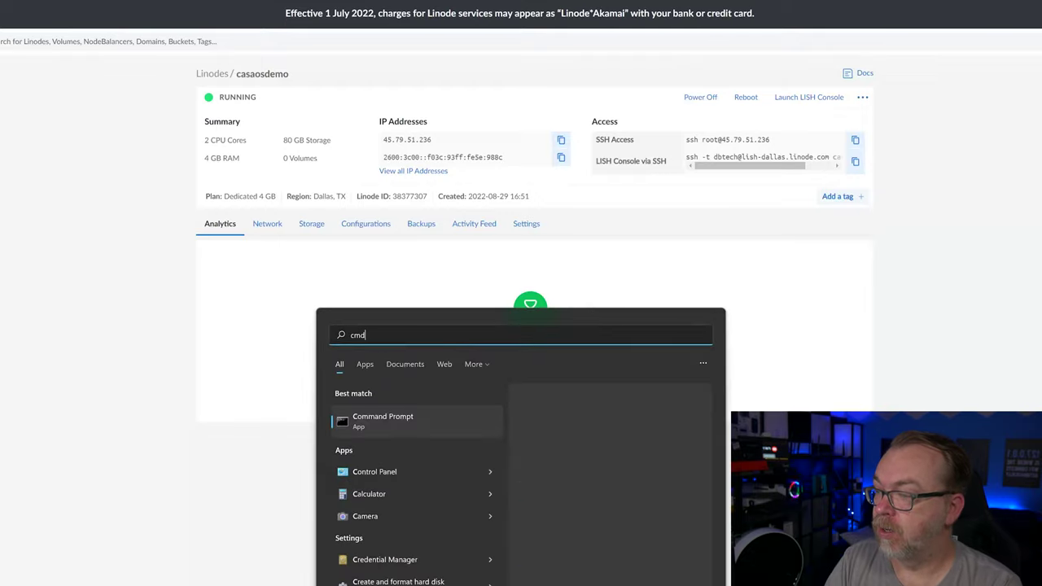
pyautogui.press('Return')
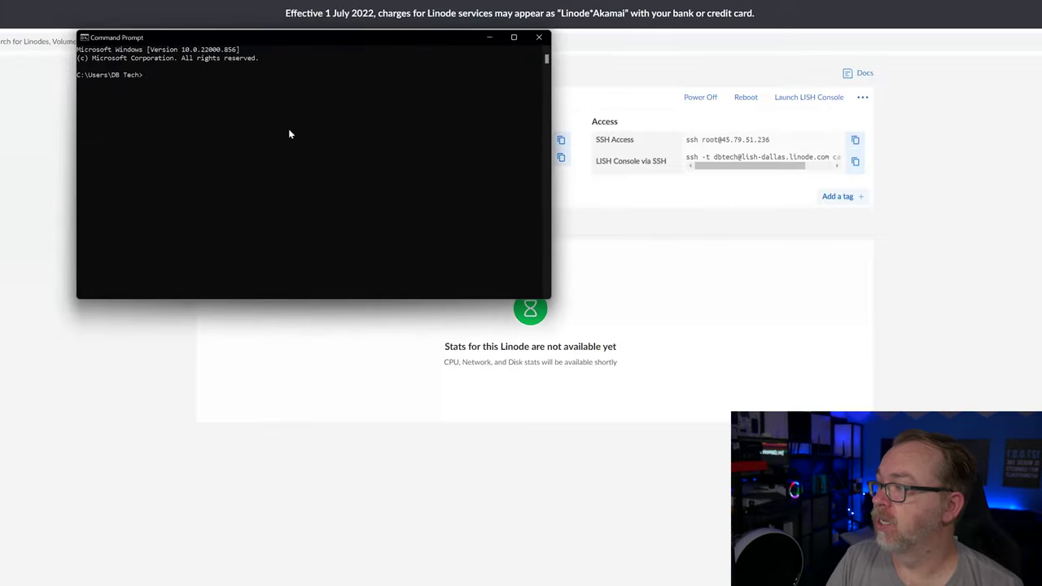
pyautogui.scroll(5, 289, 130)
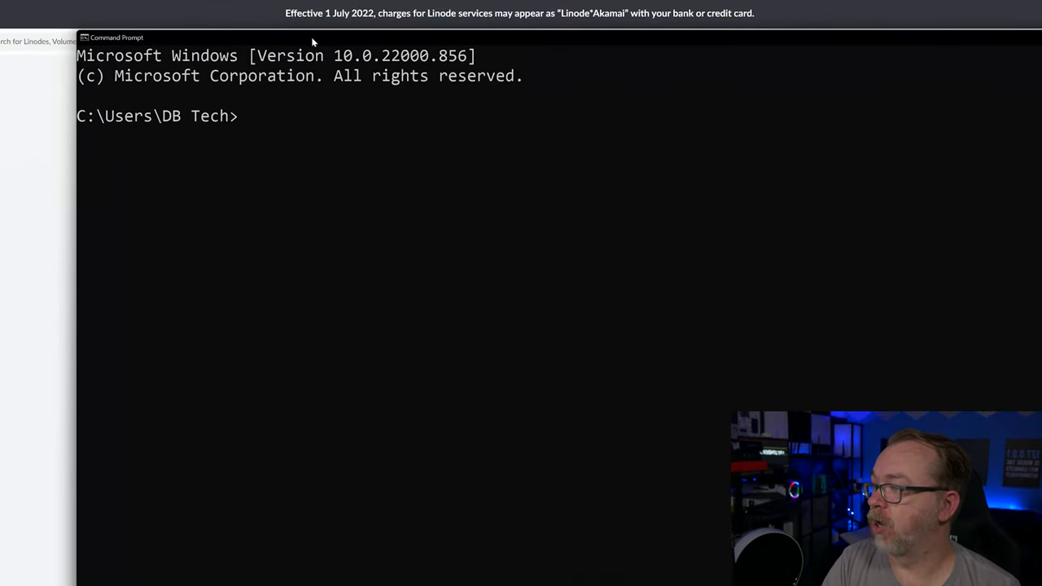
pyautogui.moveTo(311, 37); pyautogui.dragTo(200, 17)
pyautogui.hotkey('ctrl', 'v')
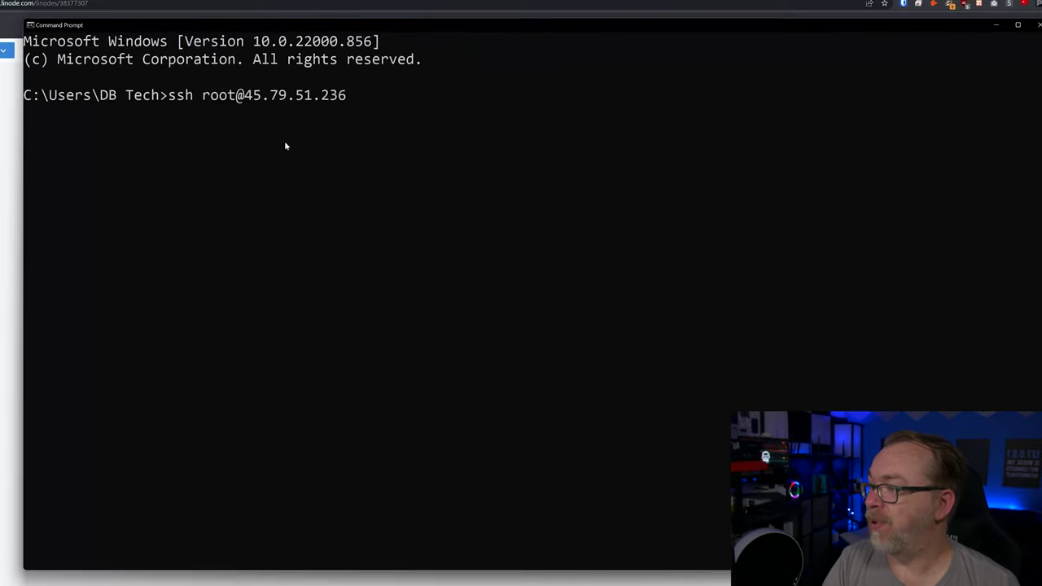
pyautogui.press('Return')
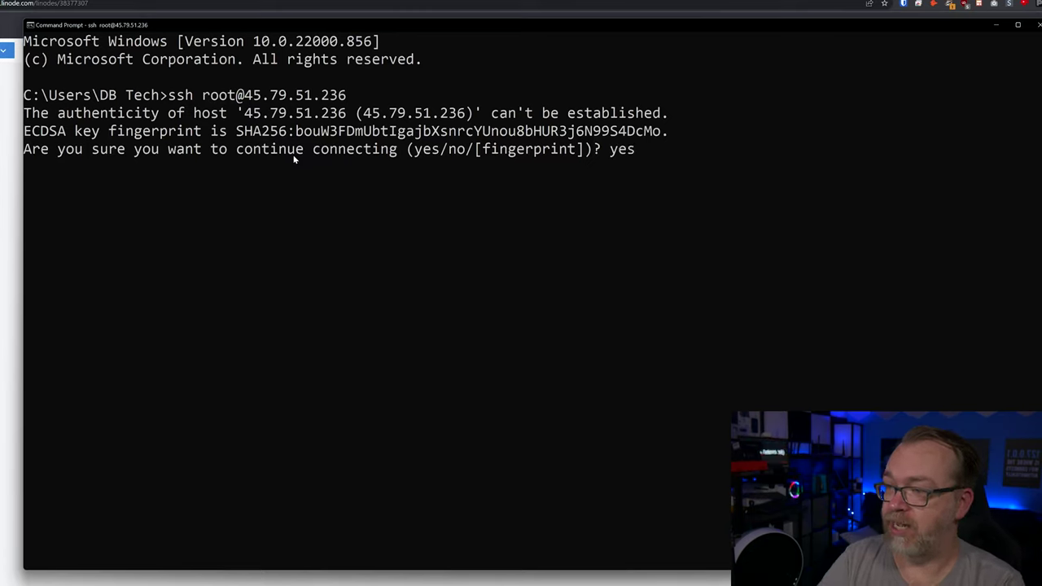
pyautogui.press('Return')
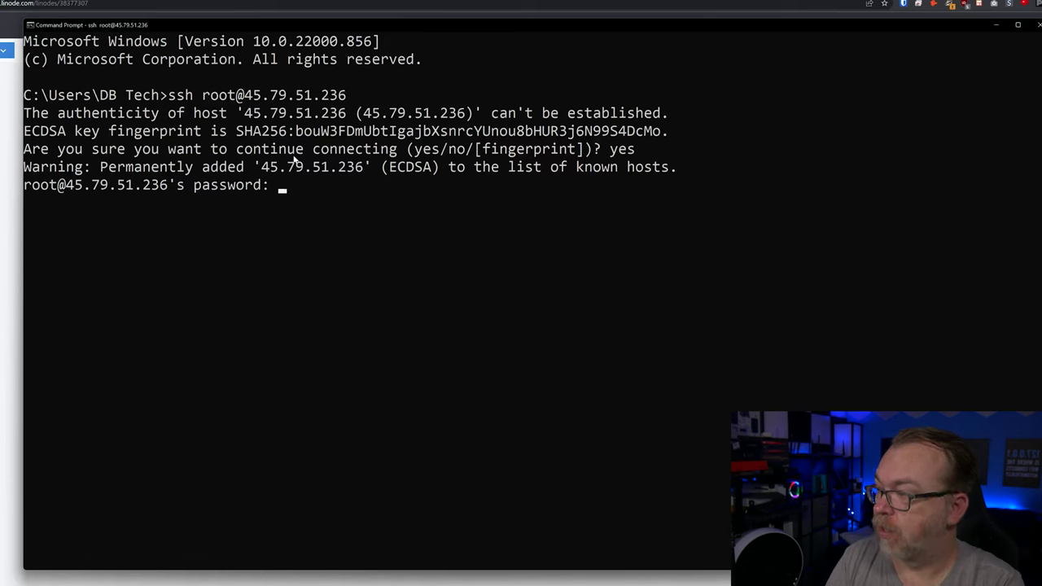
pyautogui.press('Return')
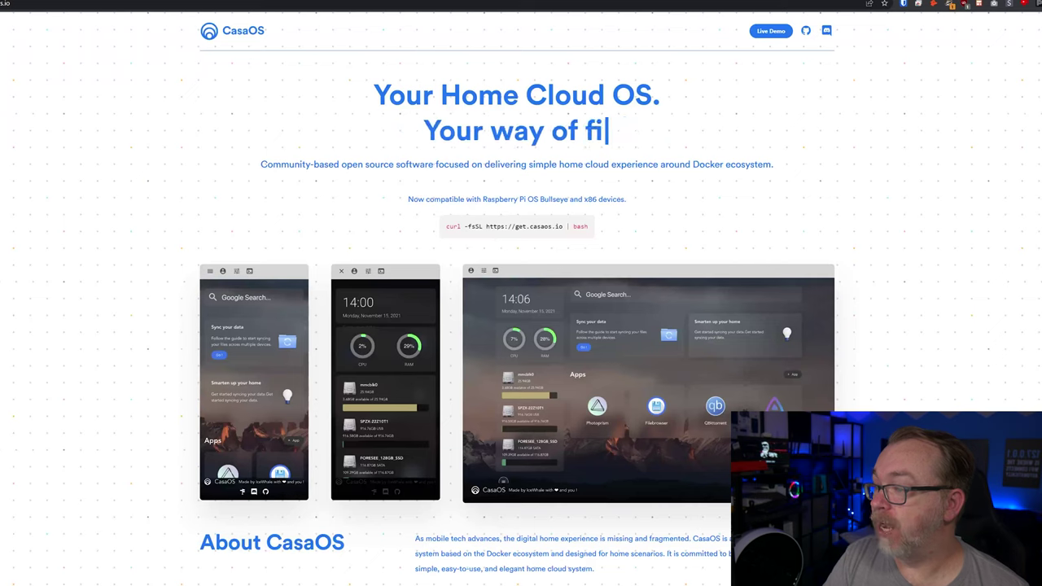
# Step: Copy the curl install command from the CasaOS website and run it in the server's SSH session
pyautogui.moveTo(445, 226); pyautogui.dragTo(589, 226)
pyautogui.rightClick(467, 225)
pyautogui.click(488, 235)
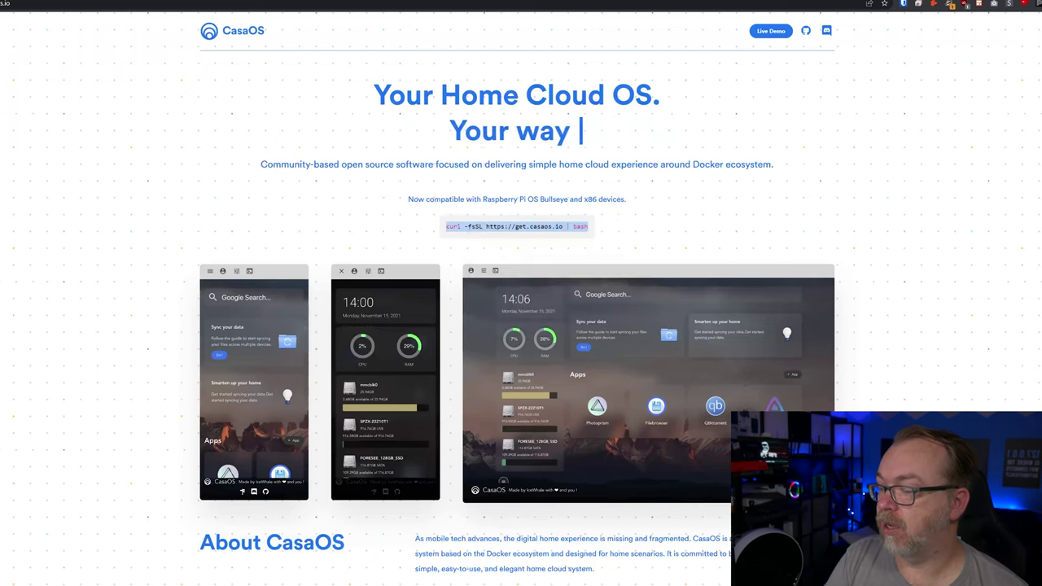
pyautogui.hotkey('alt', 'Tab')
pyautogui.rightClick(477, 405)
pyautogui.press('Return')
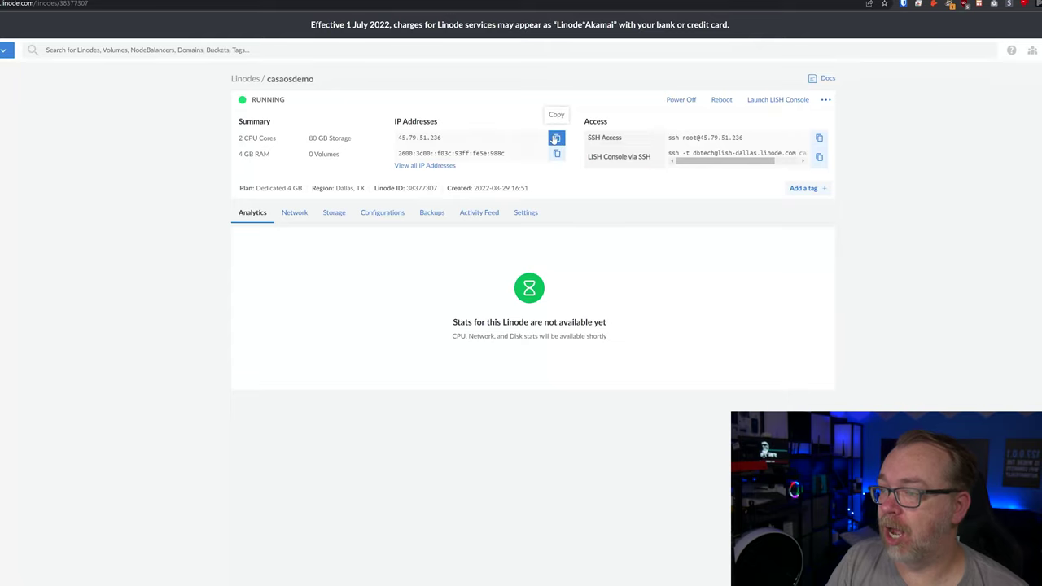
# Step: Open the server address 45.79.51.236 in a new browser tab and start creating the initial CasaOS account
pyautogui.hotkey('ctrl', 't')
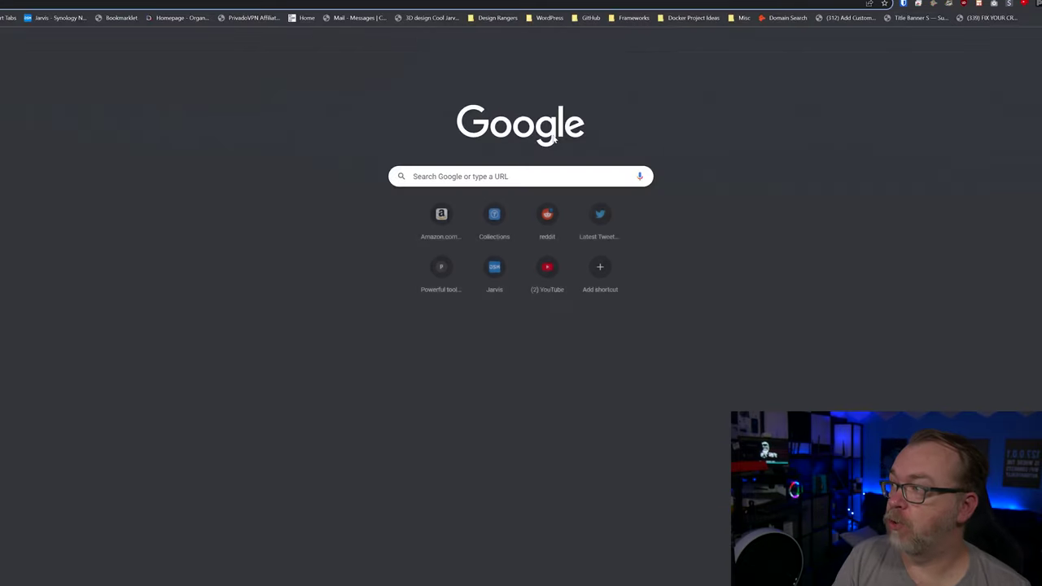
pyautogui.hotkey('ctrl', 'v')
pyautogui.press('Return')
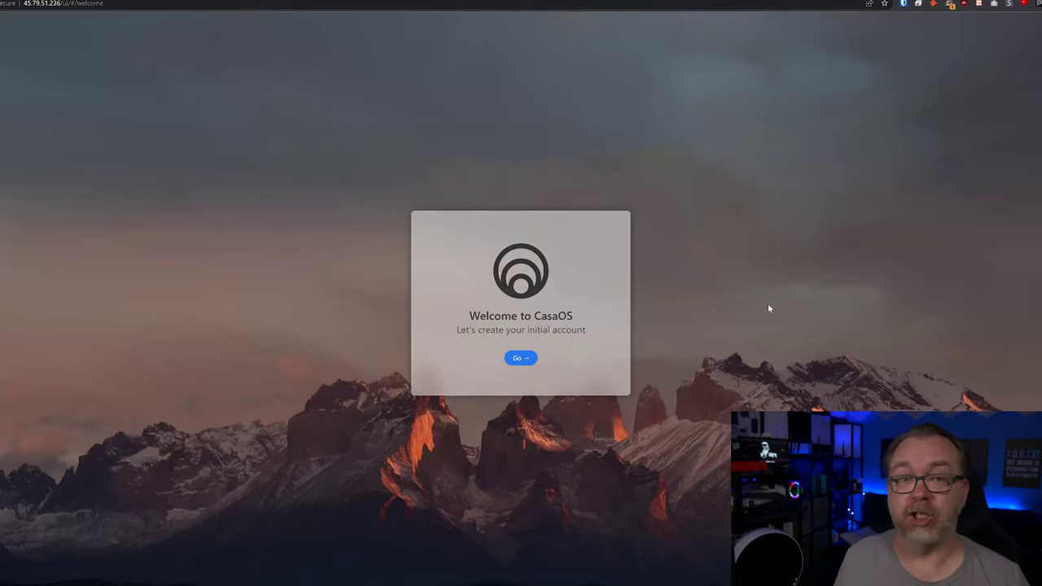
pyautogui.click(522, 358)
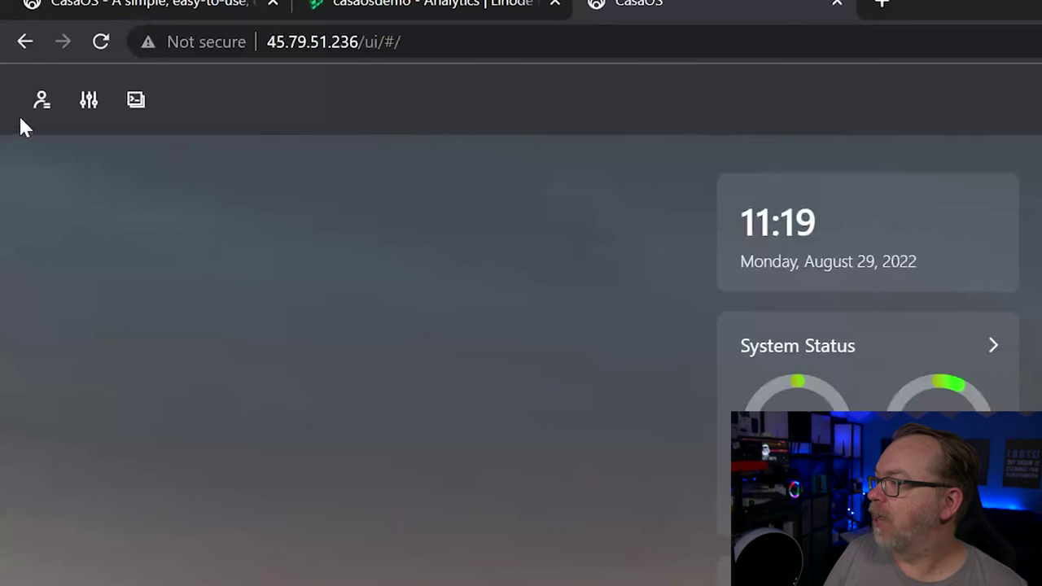
# Step: View the CasaOS account's profile options for changing the name and password, and close them
pyautogui.click(39, 104)
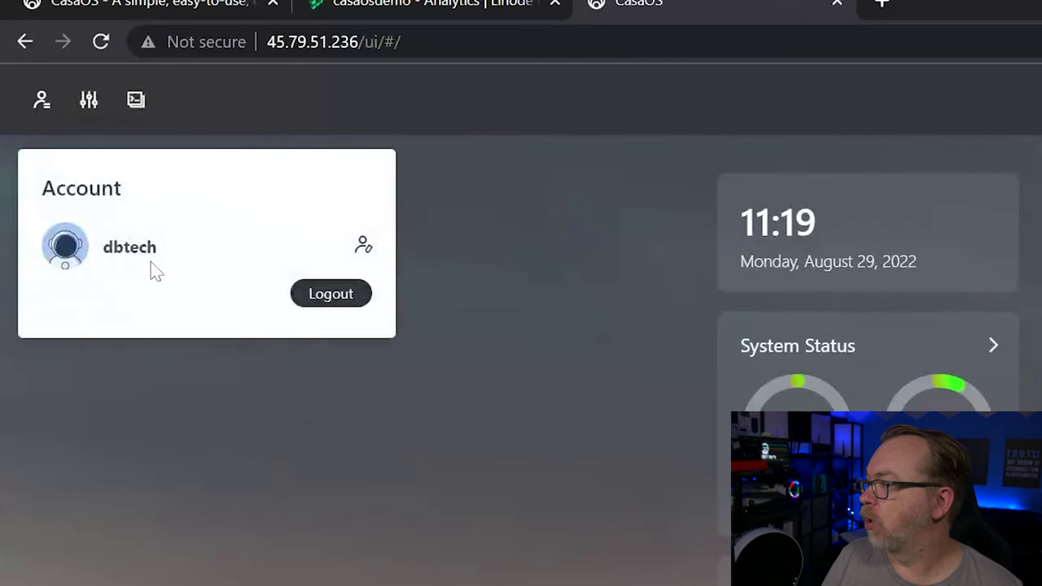
pyautogui.click(360, 246)
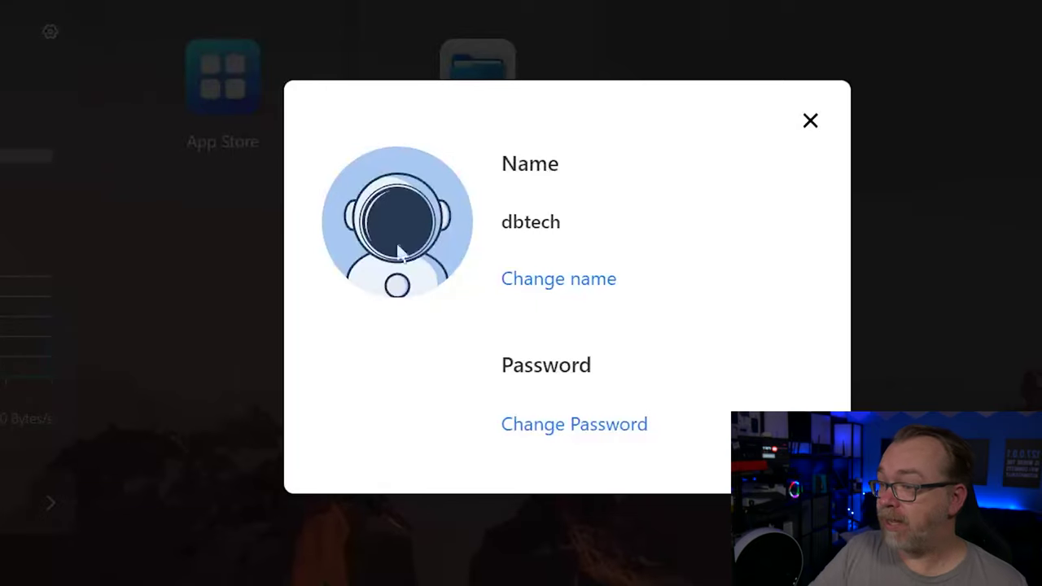
pyautogui.click(809, 124)
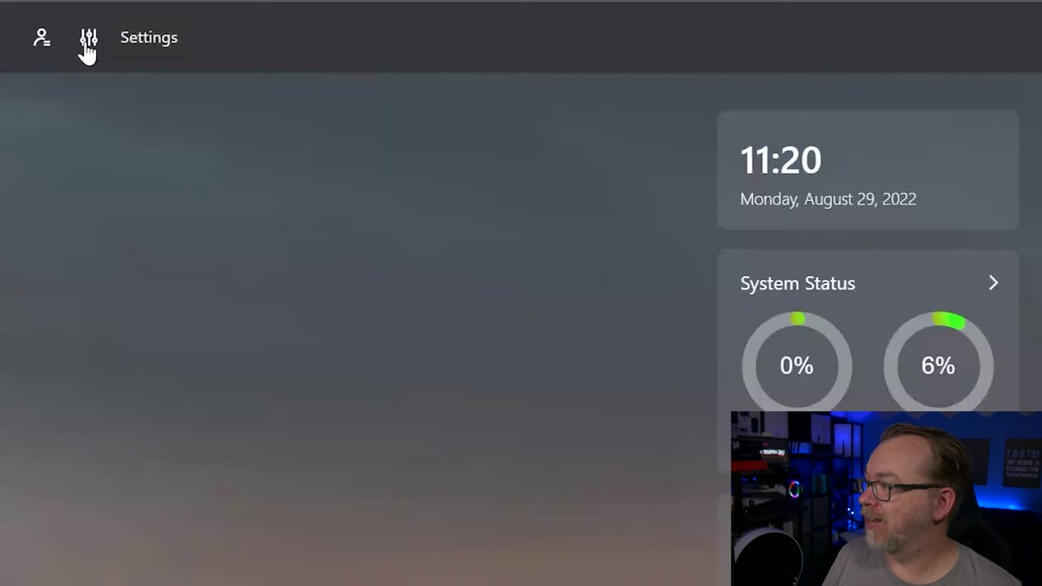
# Step: Open the dashboard settings and examine the search engine and language choices
pyautogui.click(90, 42)
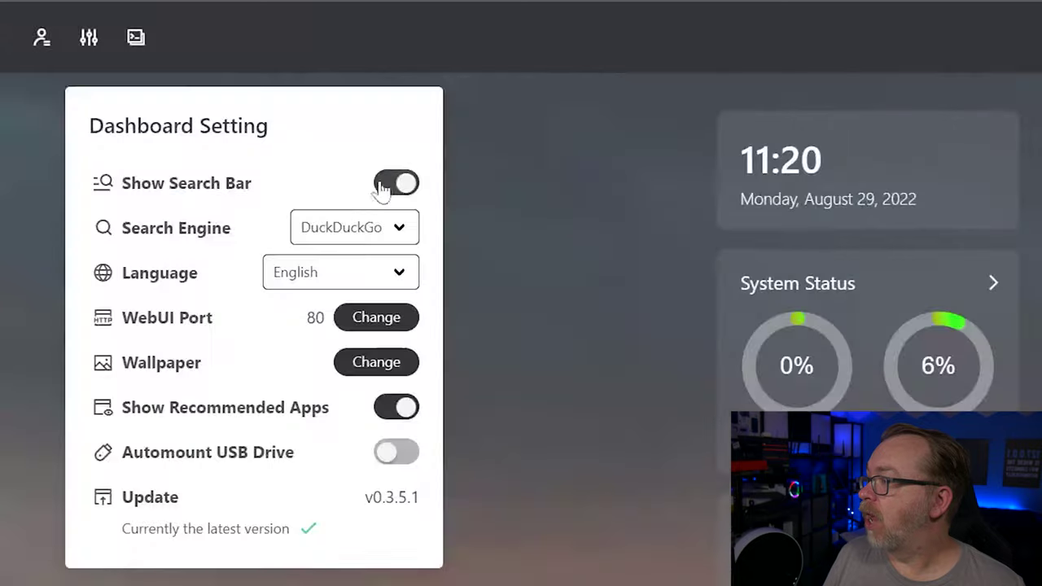
pyautogui.click(353, 223)
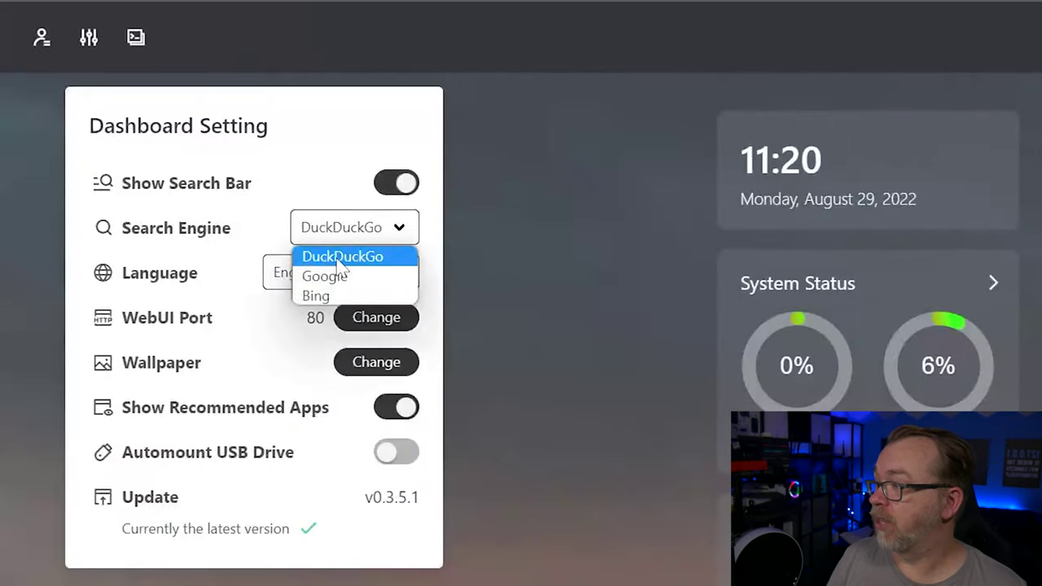
pyautogui.click(241, 244)
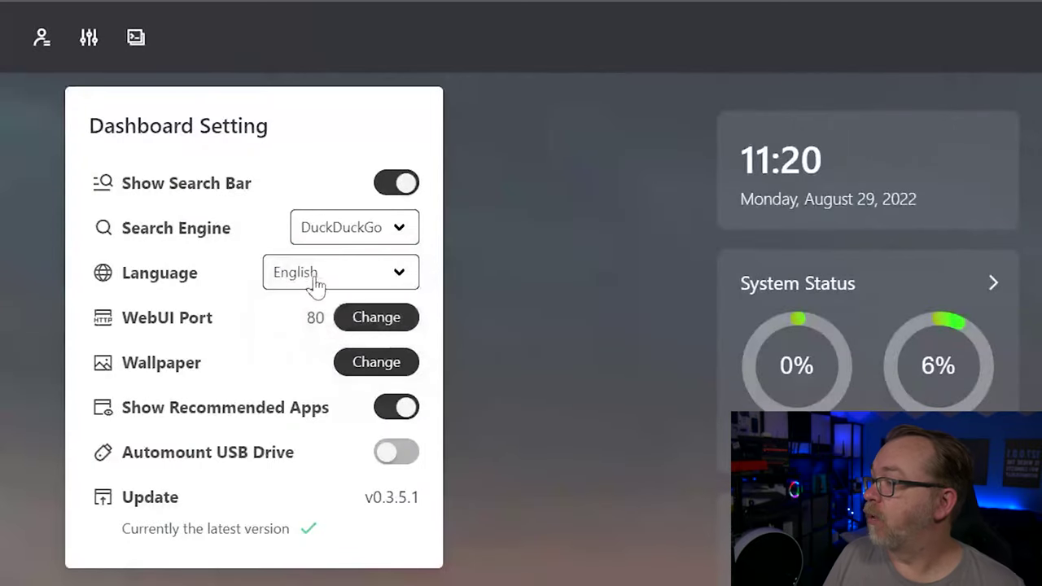
pyautogui.click(317, 285)
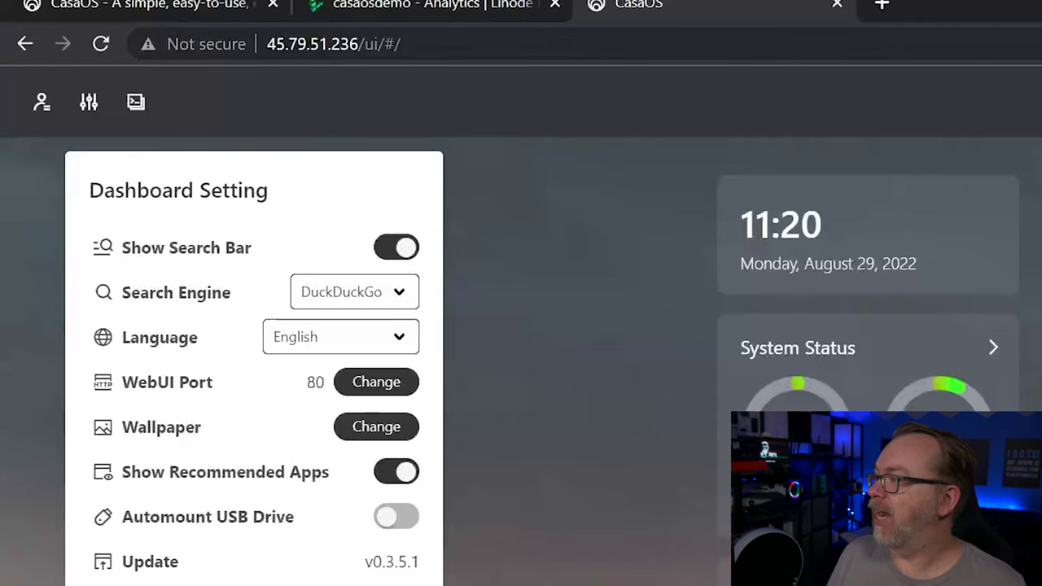
pyautogui.click(359, 44)
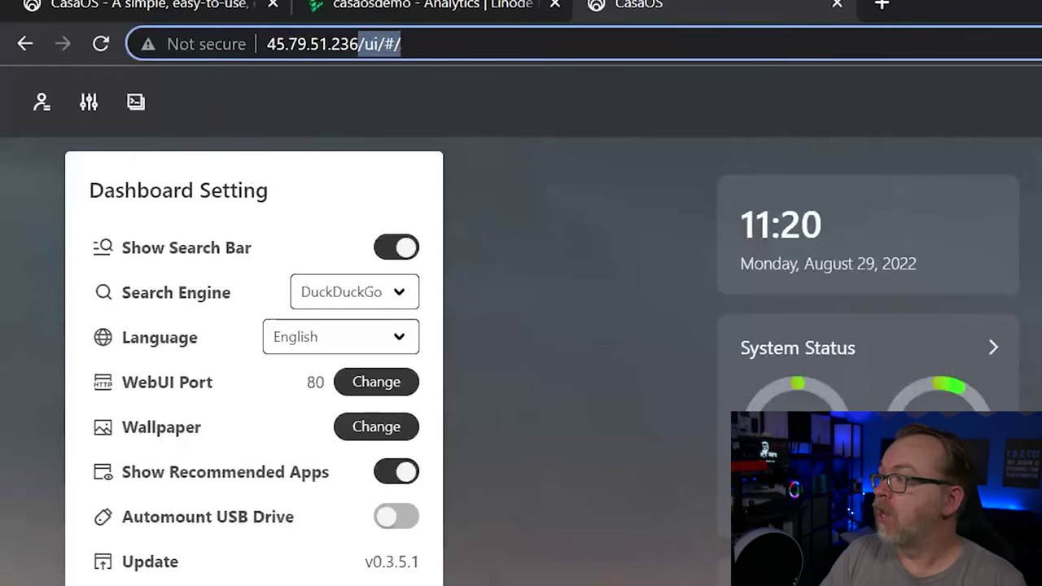
pyautogui.click(268, 44)
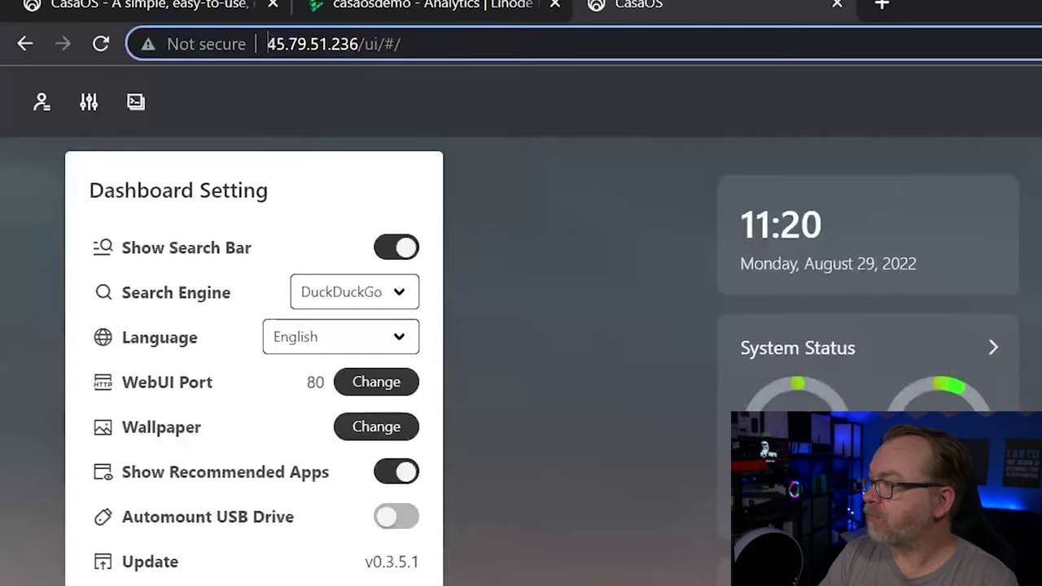
pyautogui.write('http://')
pyautogui.press('Return')
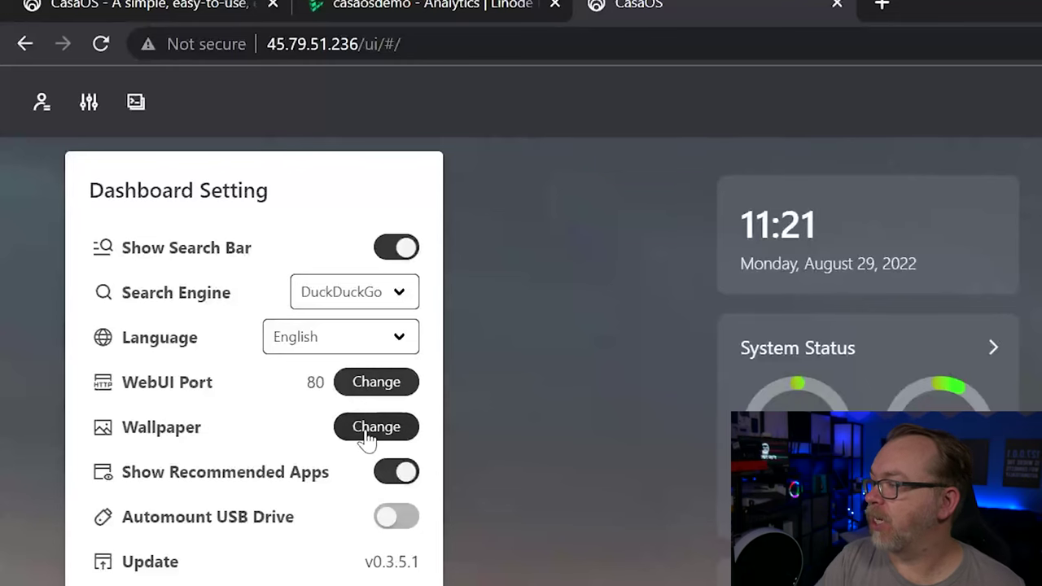
# Step: Preview the built-in wallpapers and apply the teal night-sky mountain one to the dashboard
pyautogui.click(368, 427)
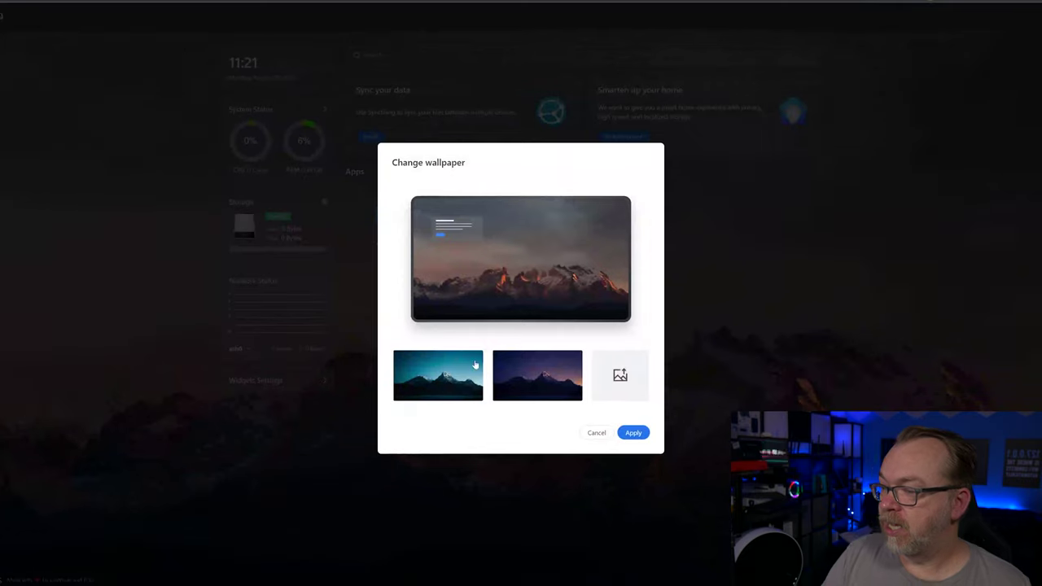
pyautogui.click(554, 381)
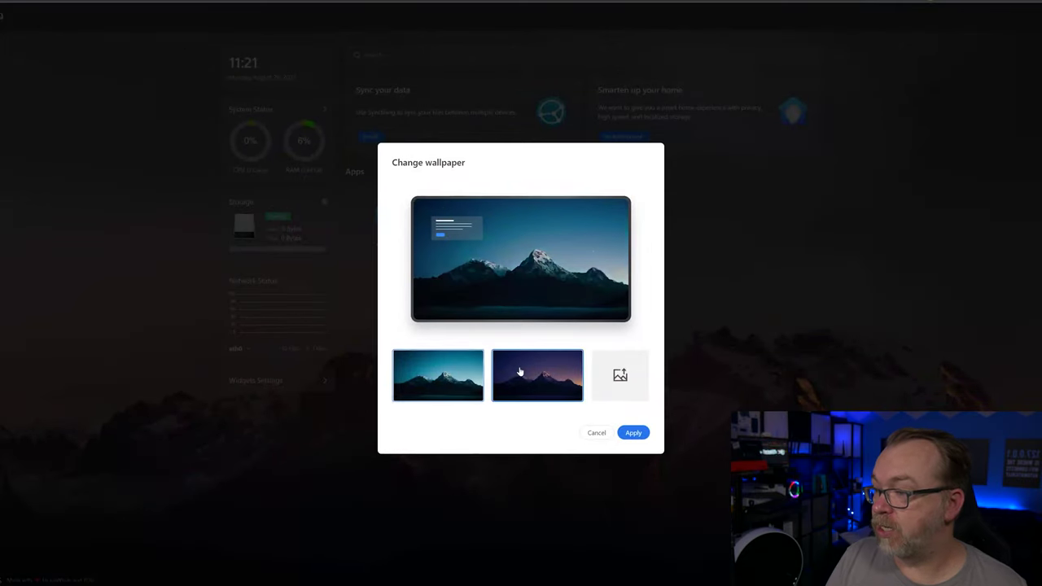
pyautogui.click(444, 373)
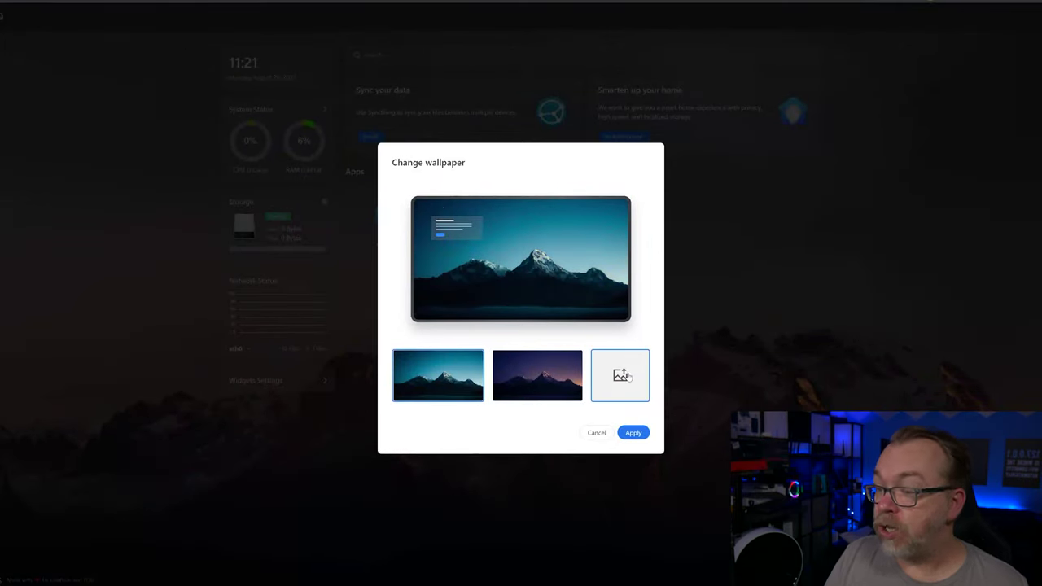
pyautogui.click(640, 434)
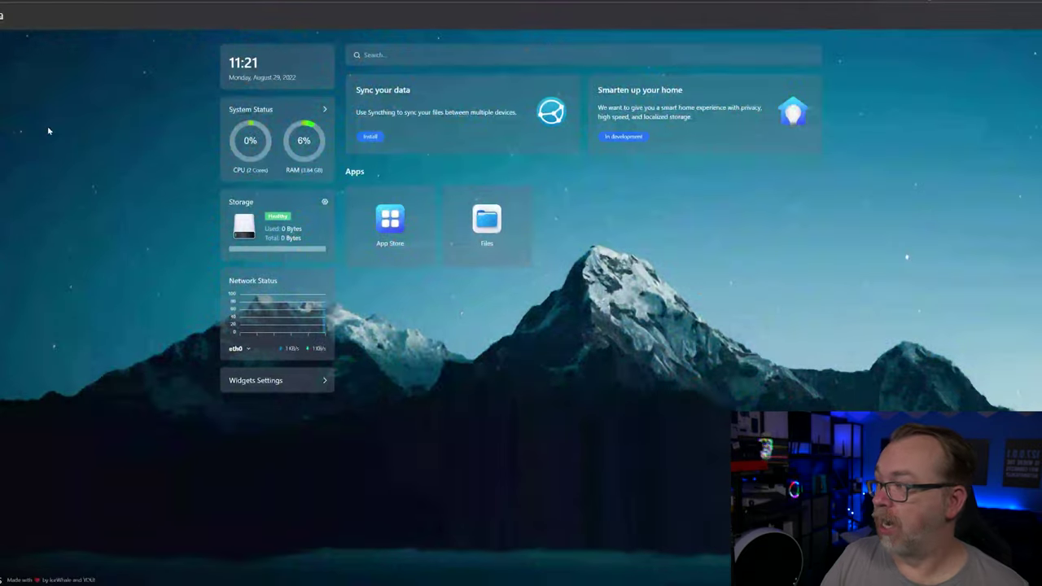
# Step: Review the dashboard settings, read through the CasaOS logs in the Terminal & Logs window, and close it
pyautogui.click(3, 16)
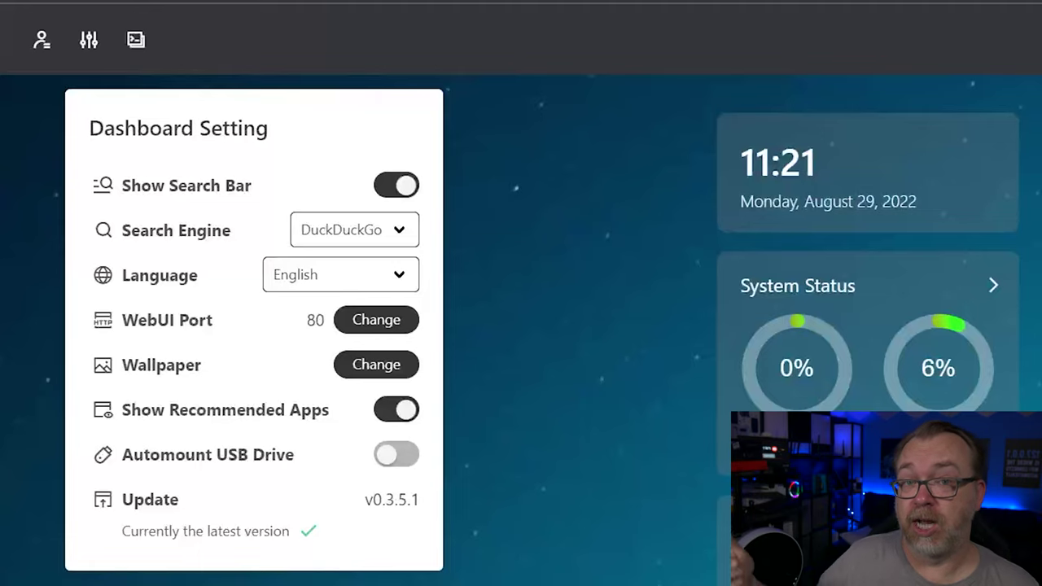
pyautogui.click(138, 43)
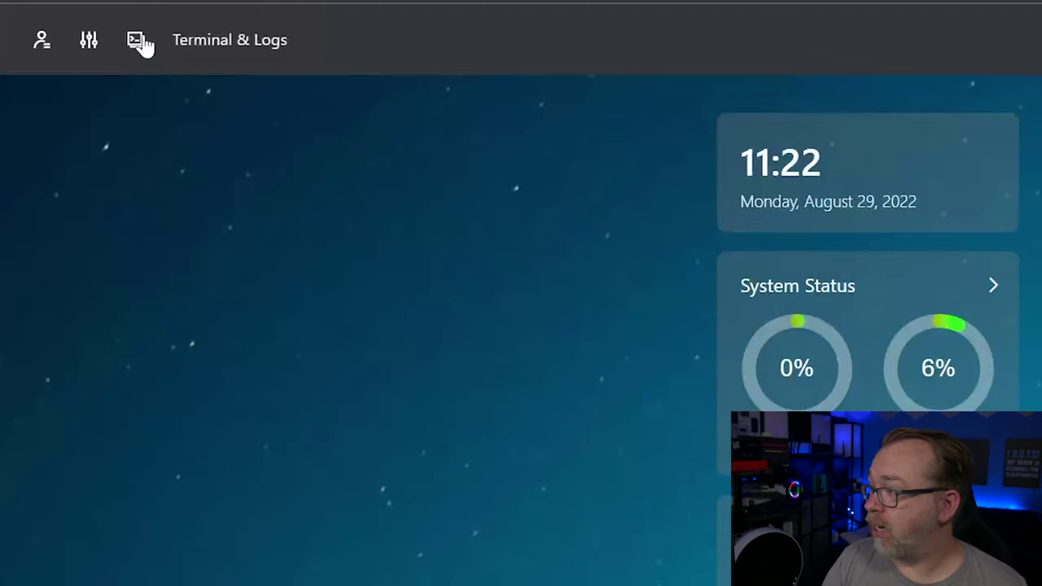
pyautogui.click(139, 42)
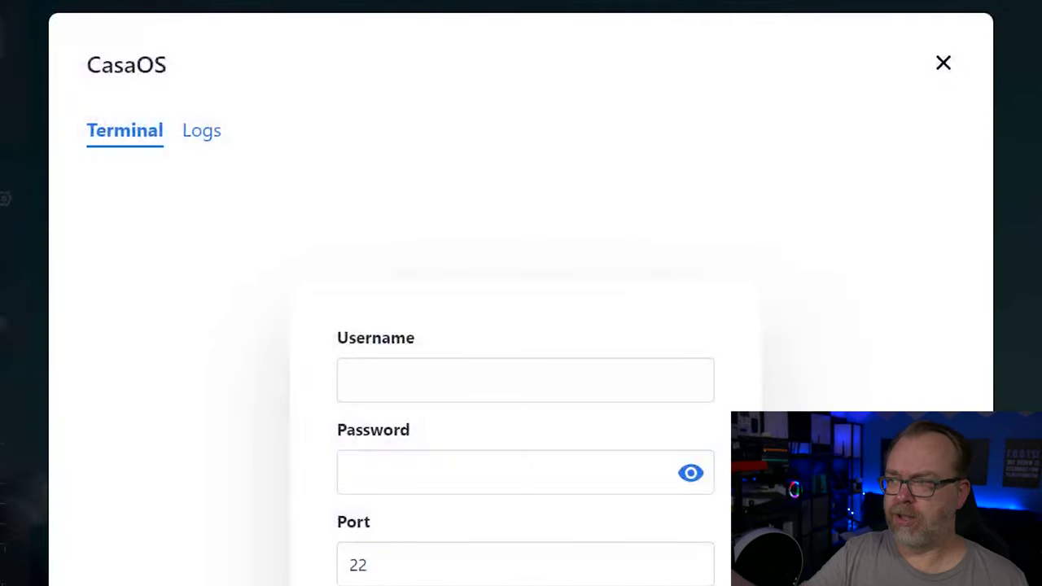
pyautogui.click(202, 130)
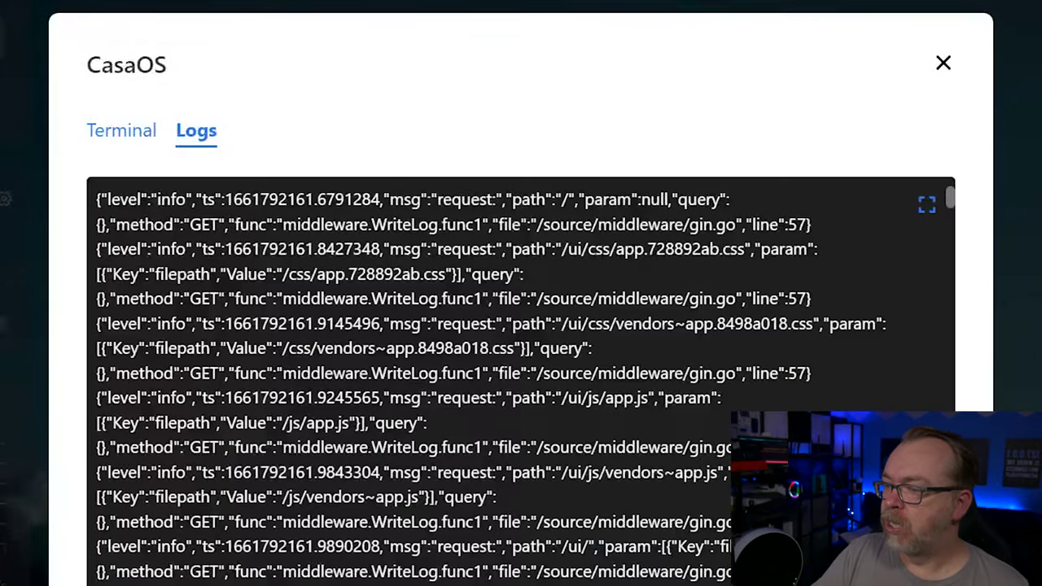
pyautogui.scroll(-10, 205, 198)
pyautogui.scroll(-15, 453, 382)
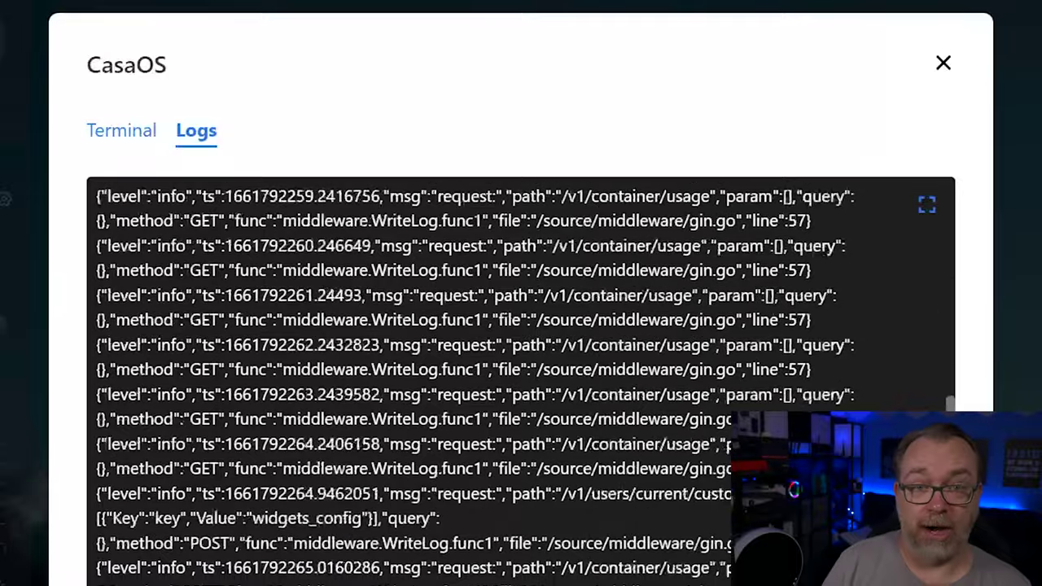
pyautogui.scroll(-15, 521, 382)
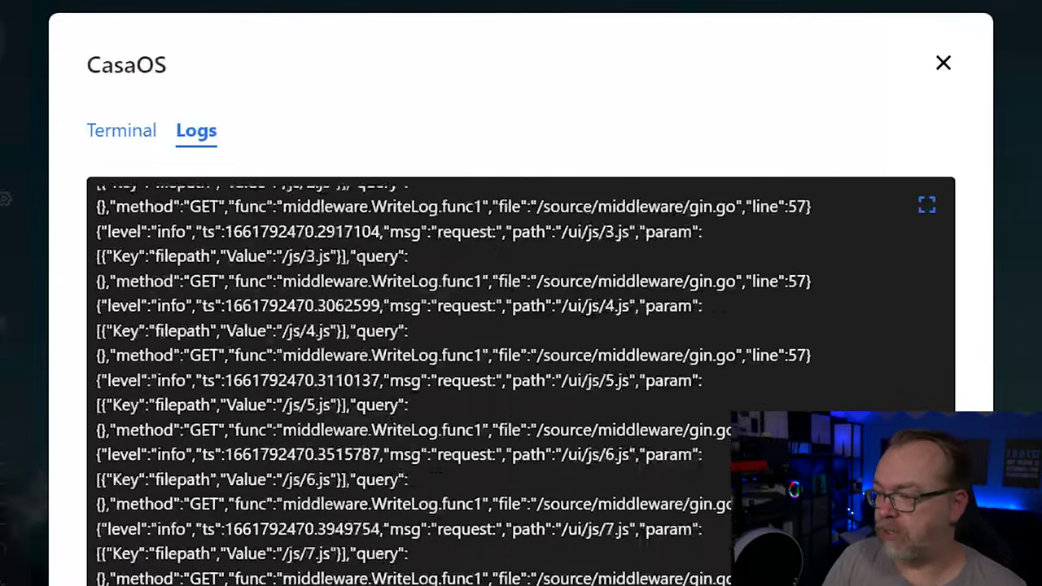
pyautogui.scroll(-5, 521, 382)
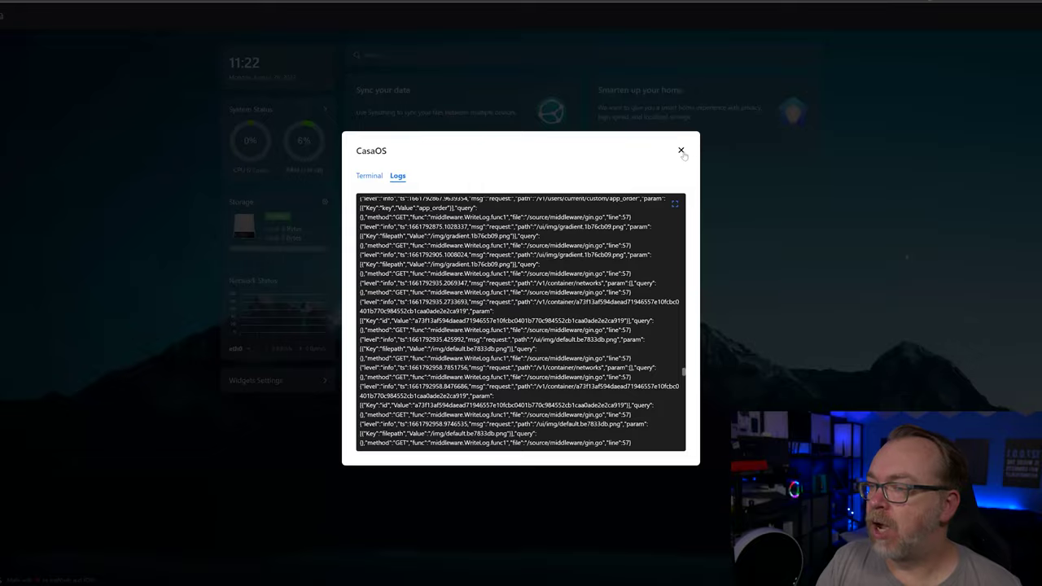
pyautogui.click(943, 62)
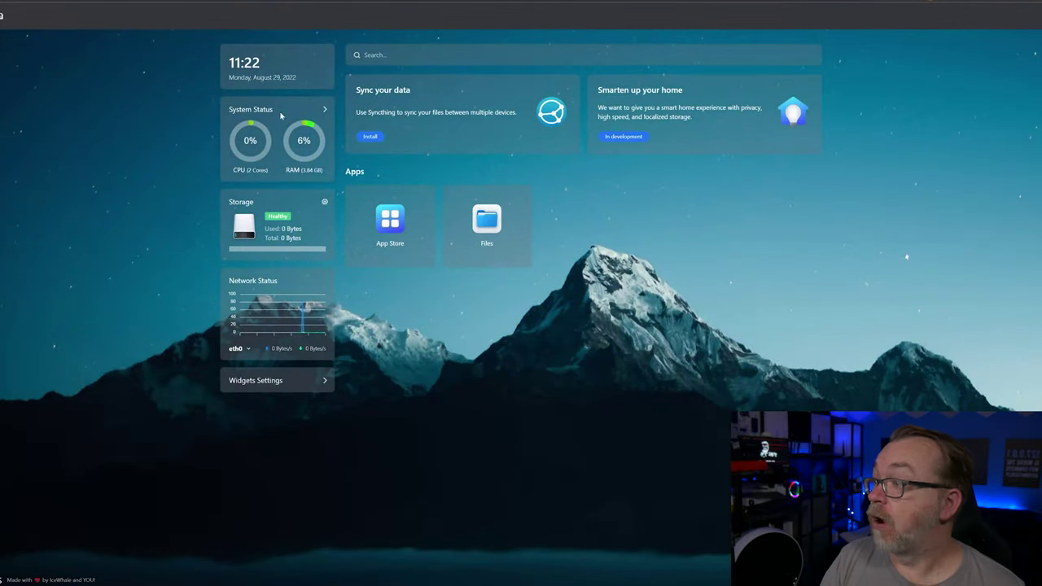
# Step: Expand the System Status widget, examine the server's drives in the Storage Manager, and look at the widget settings
pyautogui.click(325, 110)
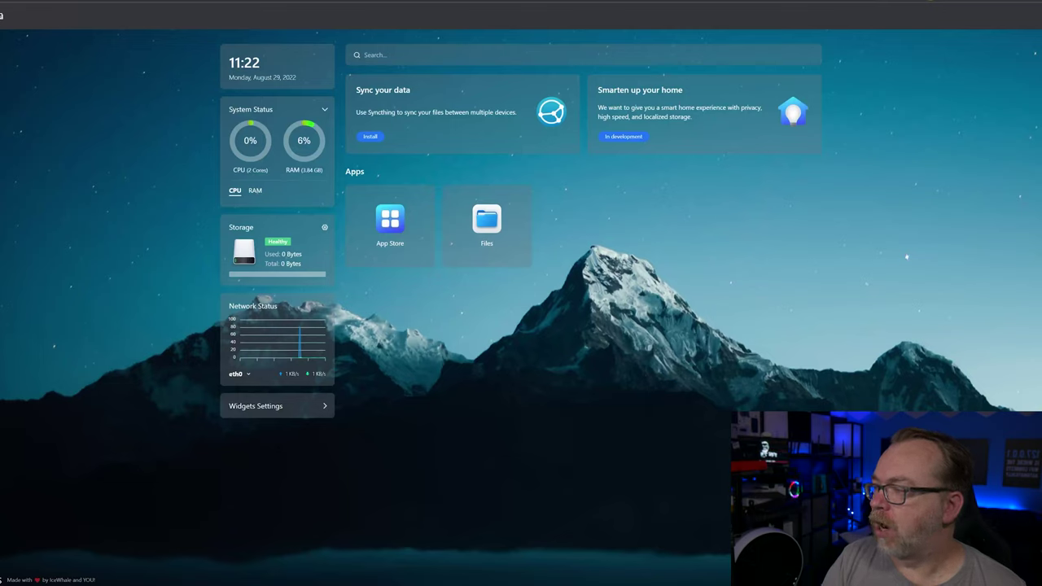
pyautogui.click(325, 229)
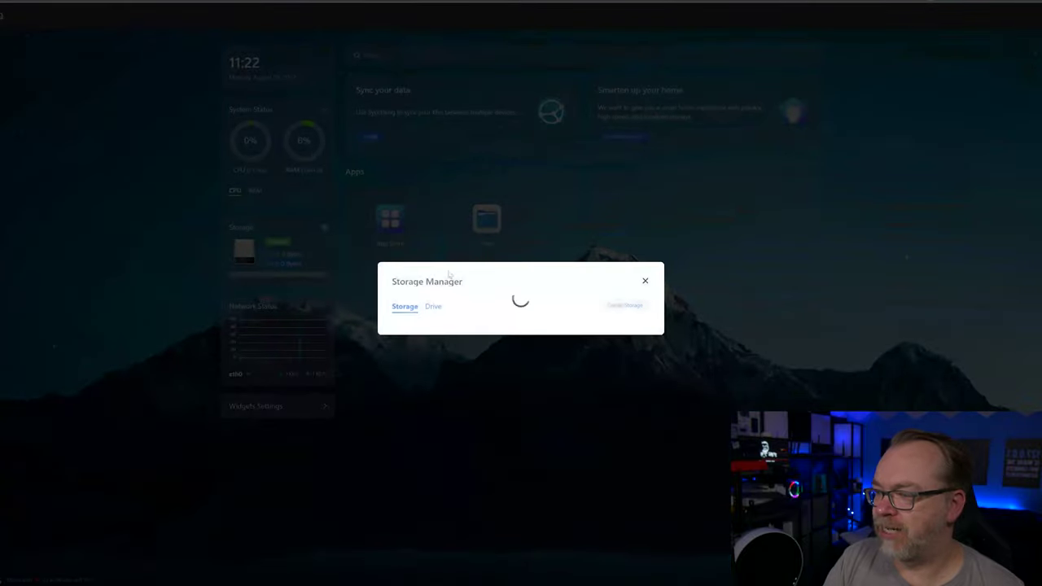
pyautogui.click(432, 266)
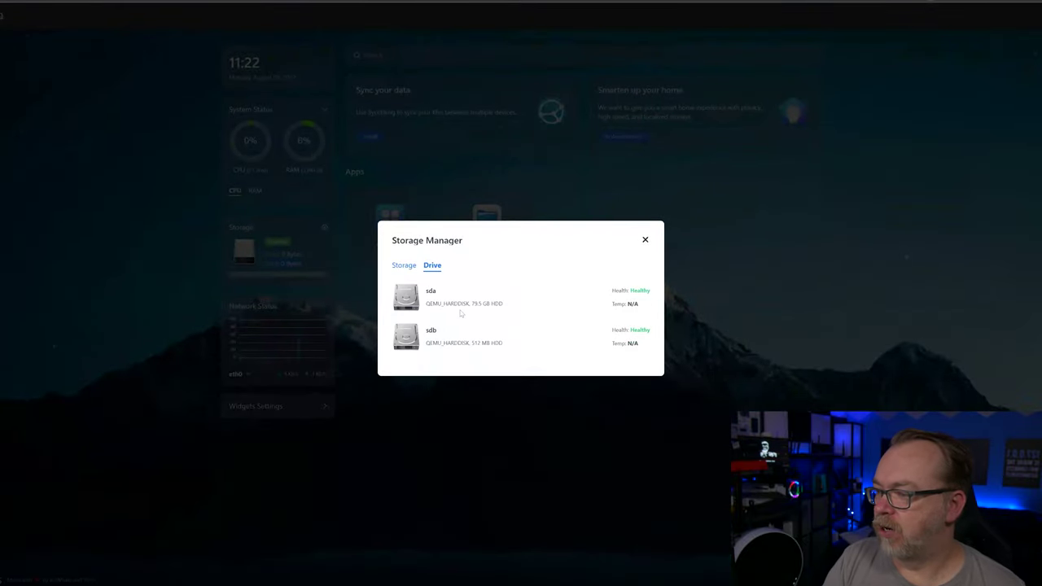
pyautogui.moveTo(465, 304); pyautogui.dragTo(495, 304)
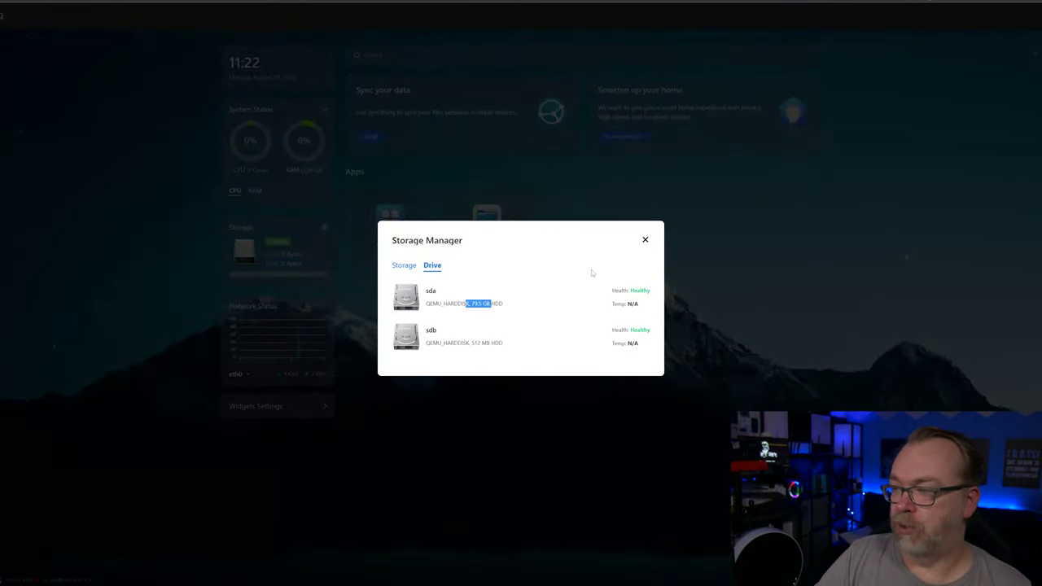
pyautogui.click(645, 242)
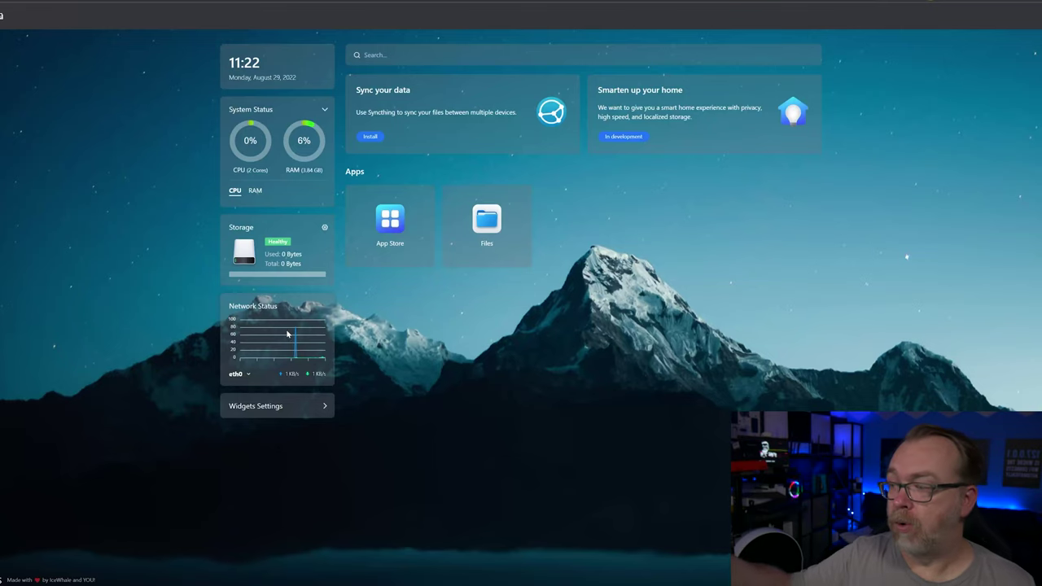
pyautogui.click(318, 412)
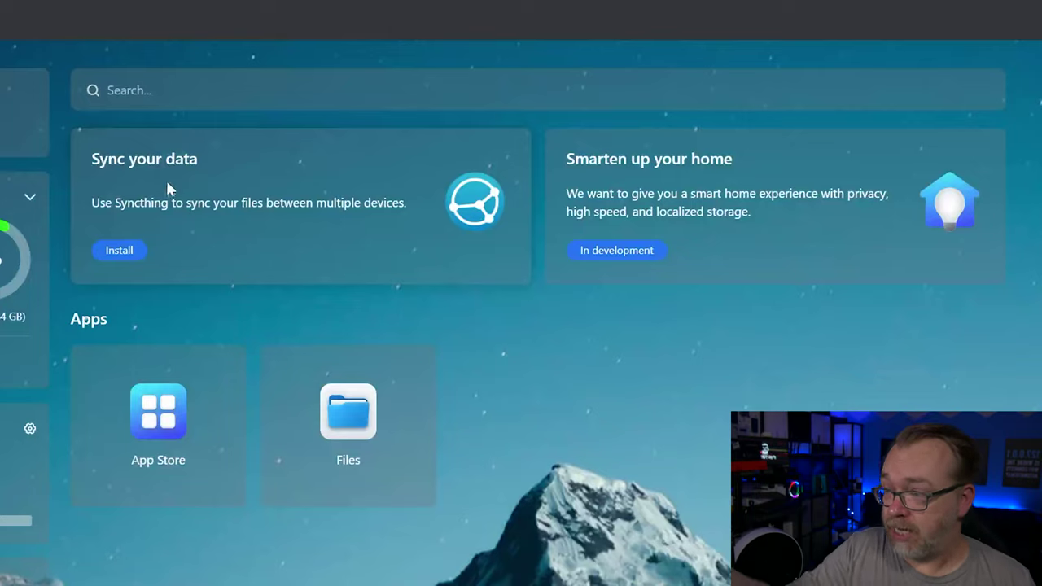
# Step: Review Syncthing's memory and disk requirements from the Sync your data card and install the app
pyautogui.click(135, 249)
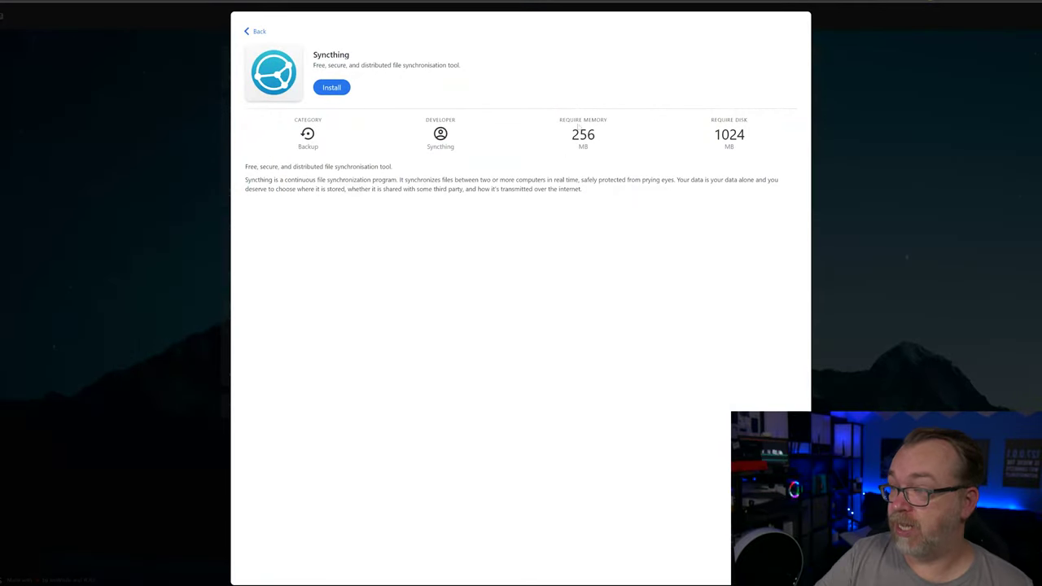
pyautogui.moveTo(570, 135); pyautogui.dragTo(617, 139)
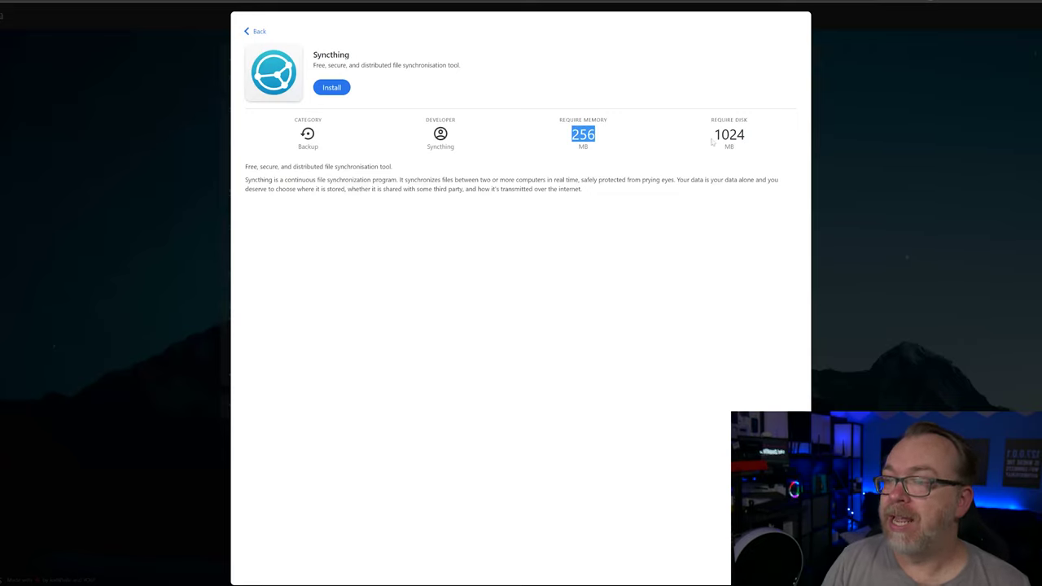
pyautogui.click(335, 94)
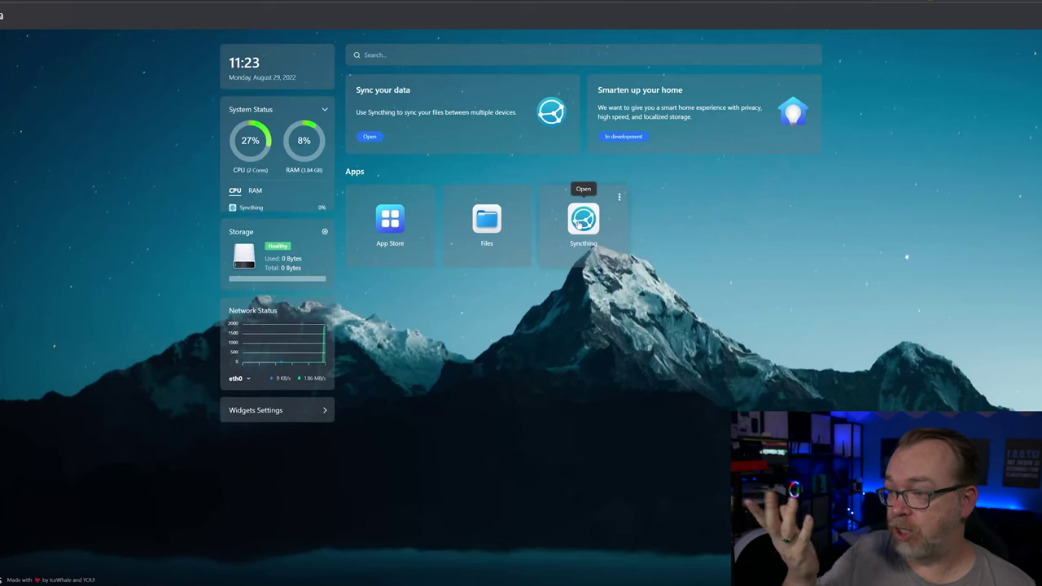
# Step: Open the installed Syncthing app and decline anonymous usage reporting
pyautogui.click(578, 224)
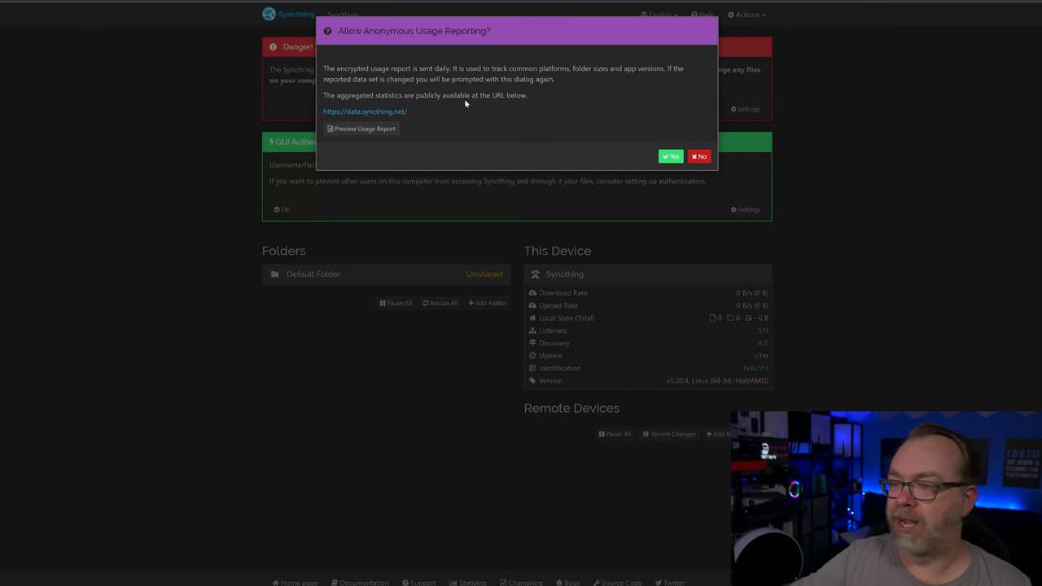
pyautogui.click(700, 156)
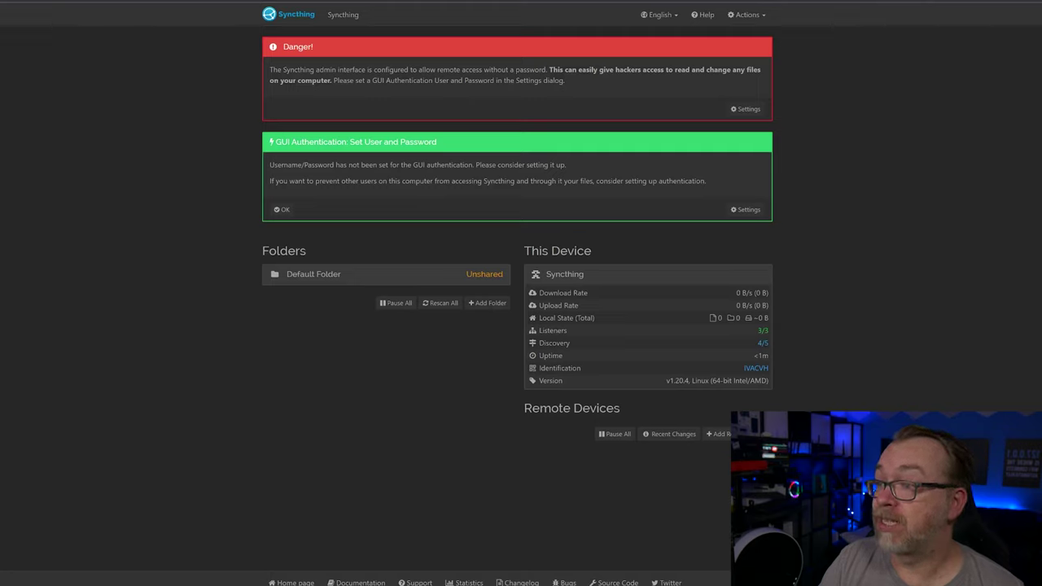
# Step: Set and save the GUI authentication user and password in Syncthing's settings, and start adding a remote device
pyautogui.moveTo(342, 79); pyautogui.dragTo(519, 80)
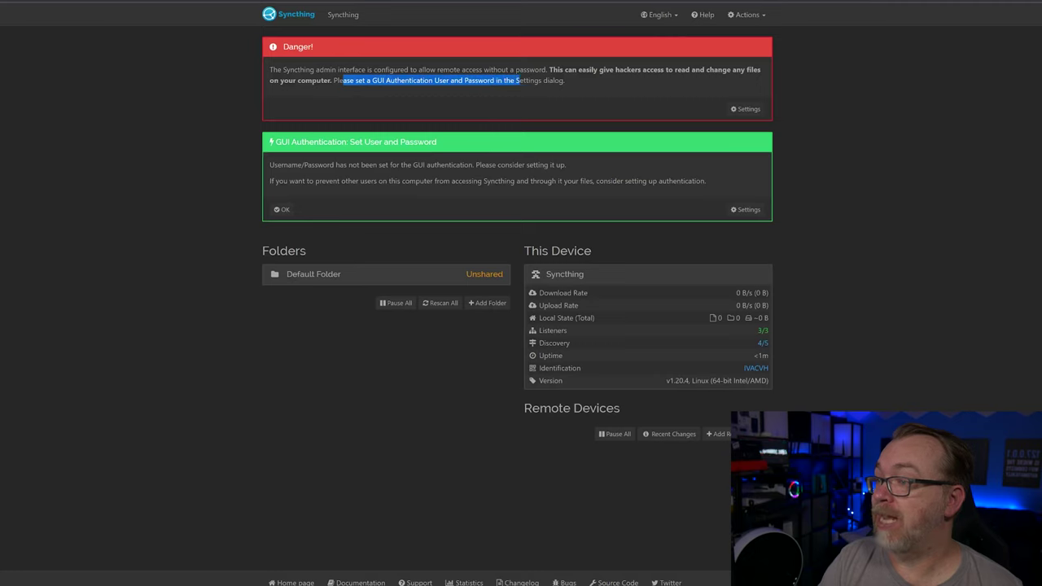
pyautogui.click(748, 109)
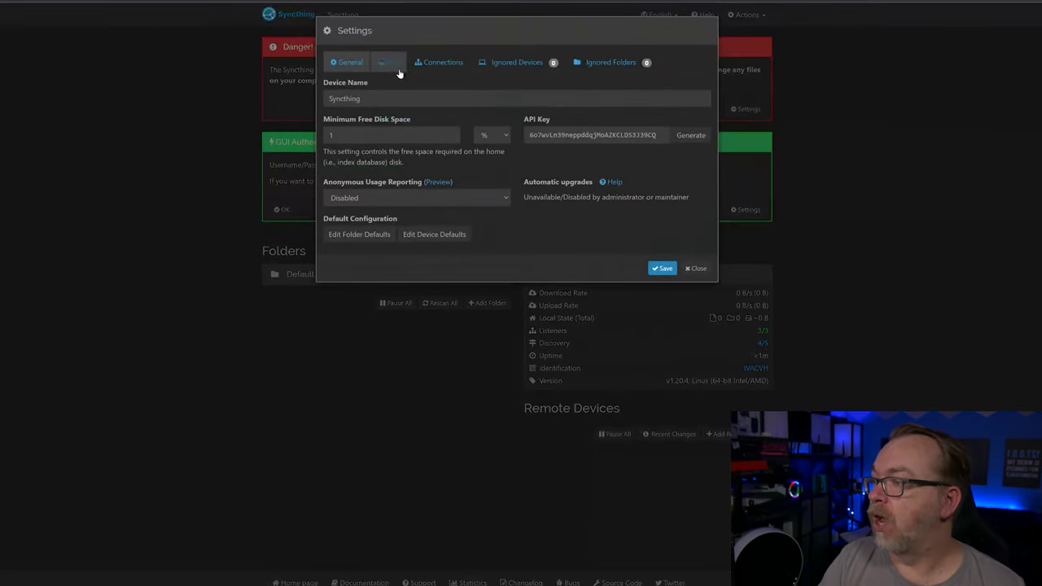
pyautogui.click(391, 63)
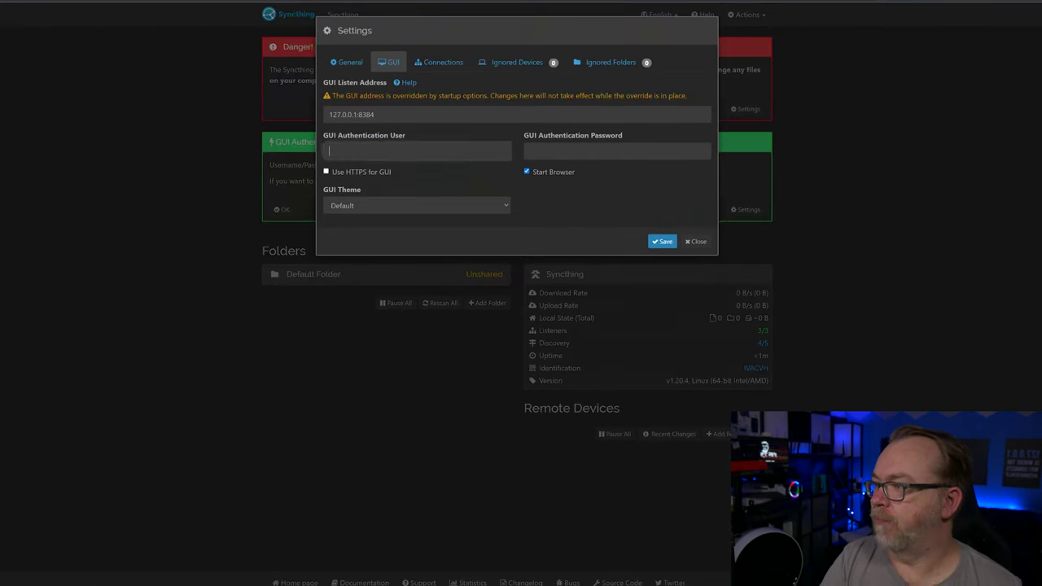
pyautogui.click(664, 242)
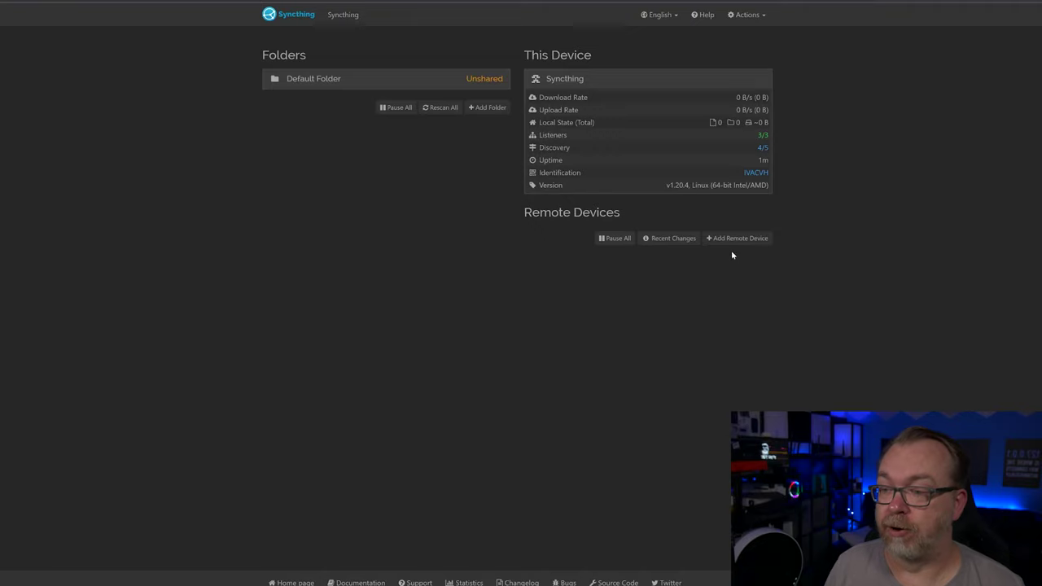
pyautogui.click(731, 239)
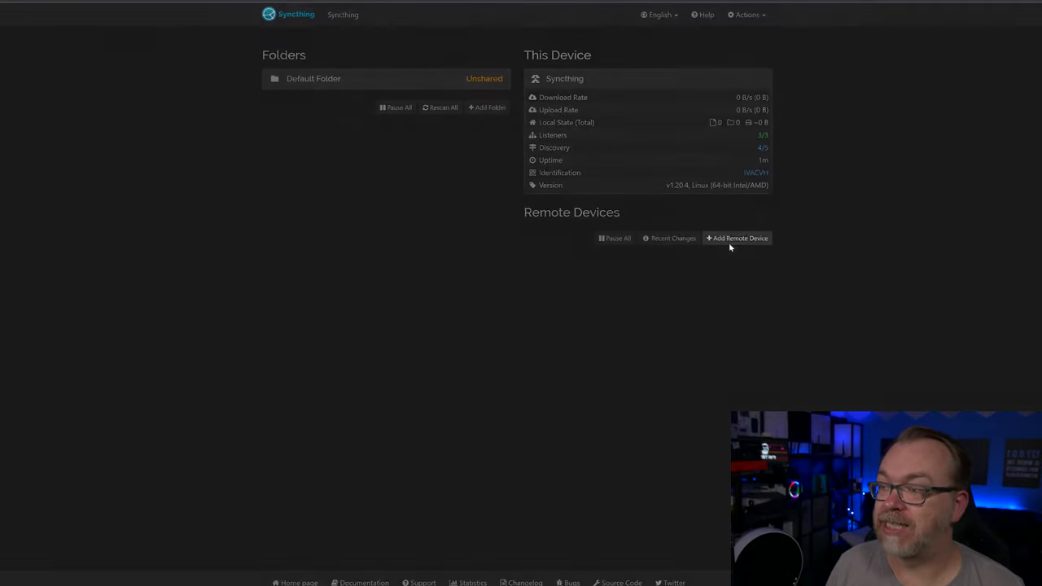
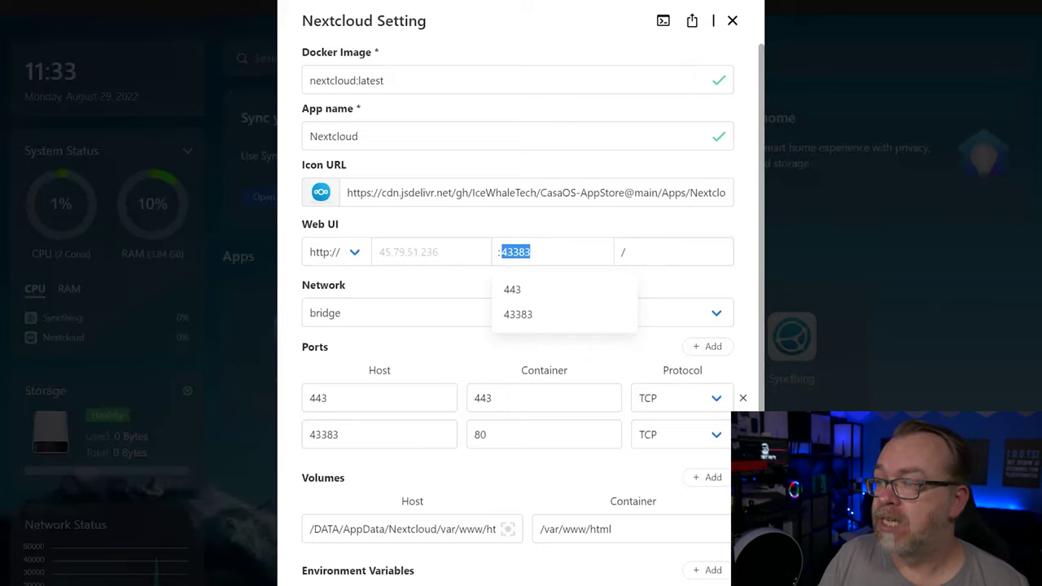
# Step: Examine the Nextcloud app's Web UI port, network choices and host-to-container port mappings
pyautogui.click(418, 289)
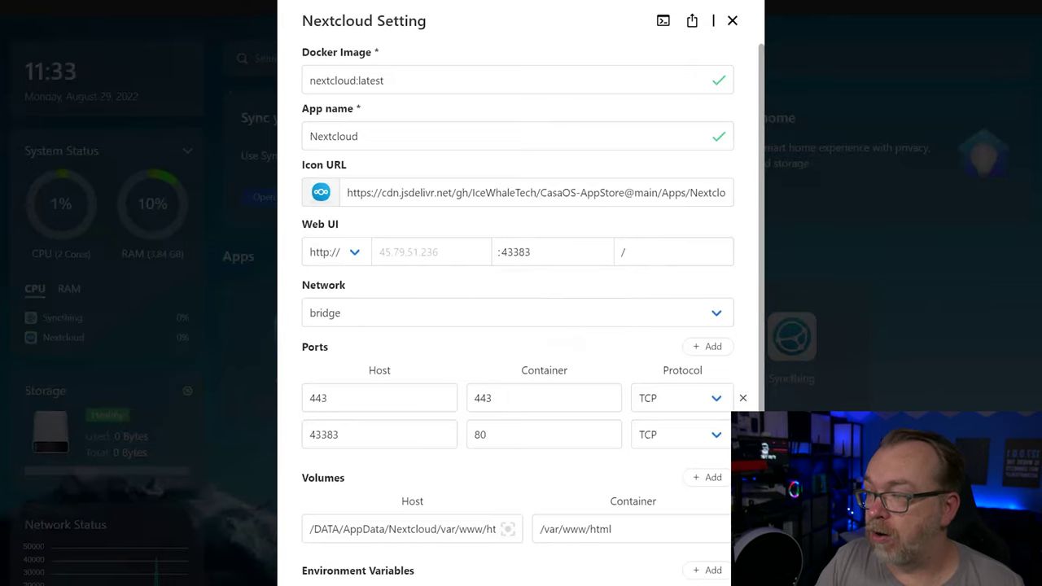
pyautogui.click(516, 251)
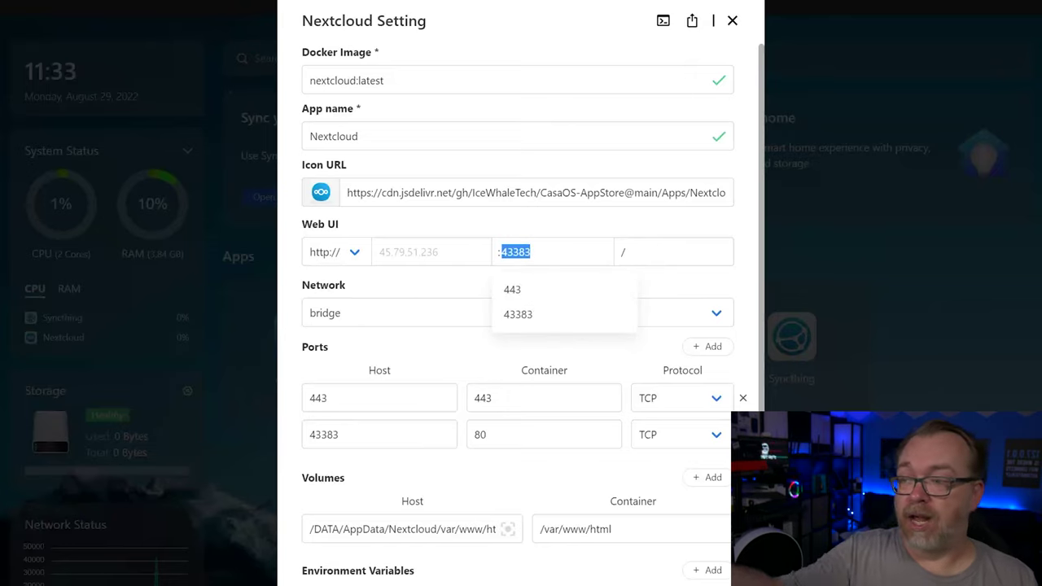
pyautogui.click(372, 314)
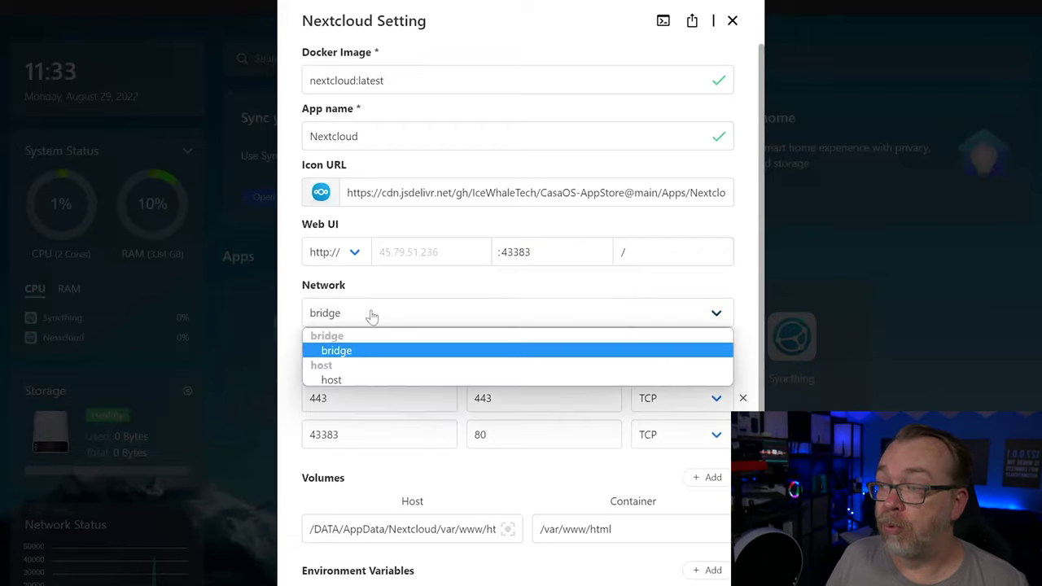
pyautogui.click(372, 315)
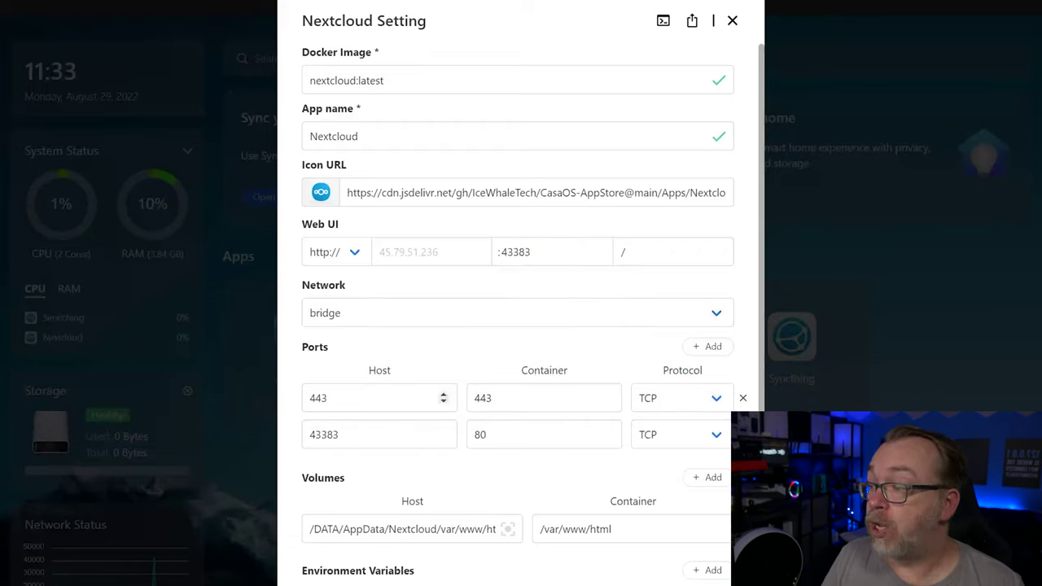
pyautogui.doubleClick(317, 397)
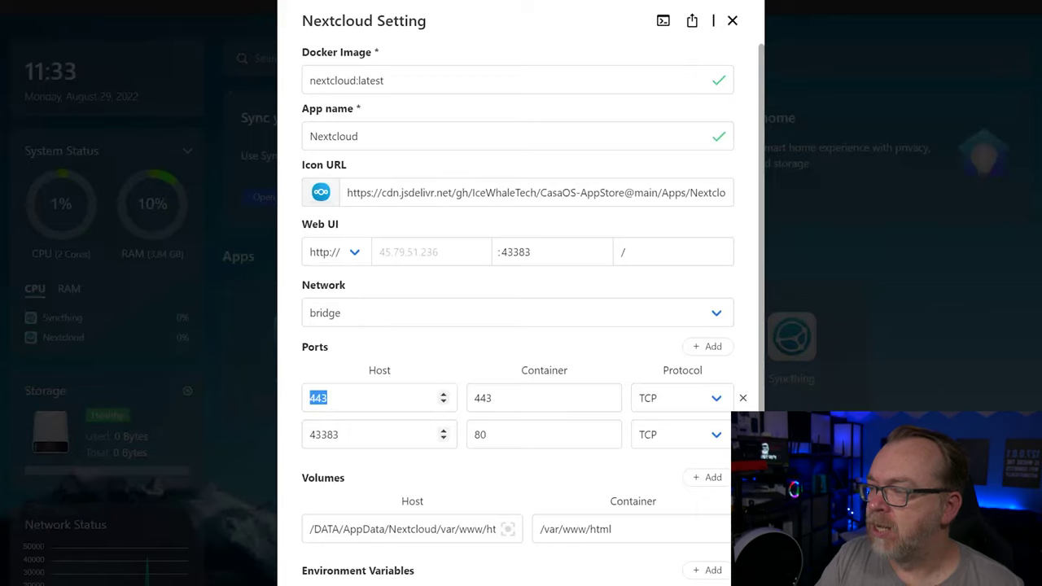
pyautogui.moveTo(339, 435); pyautogui.dragTo(308, 435)
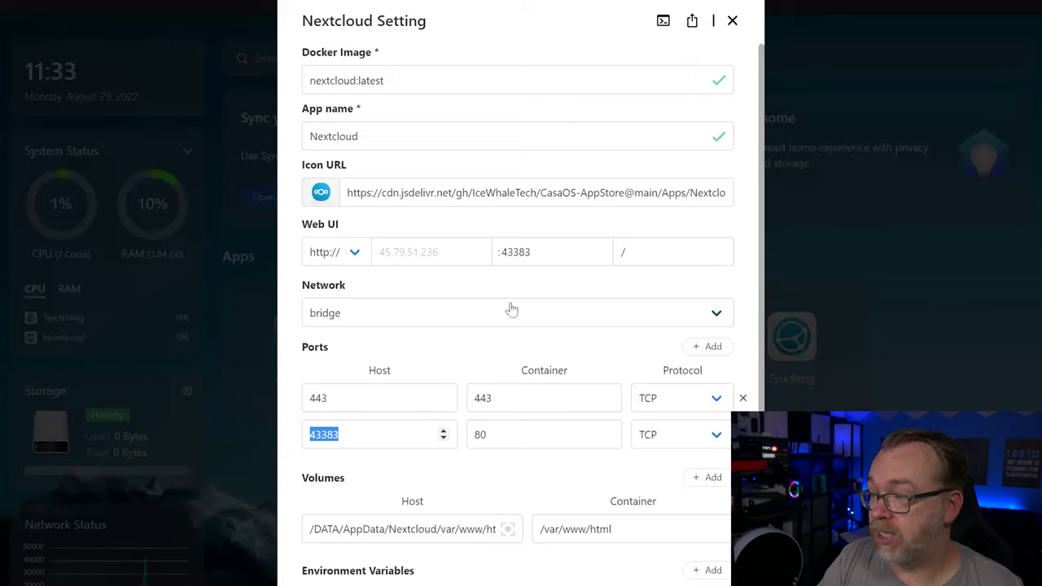
pyautogui.click(606, 434)
pyautogui.hotkey('ctrl', 'a')
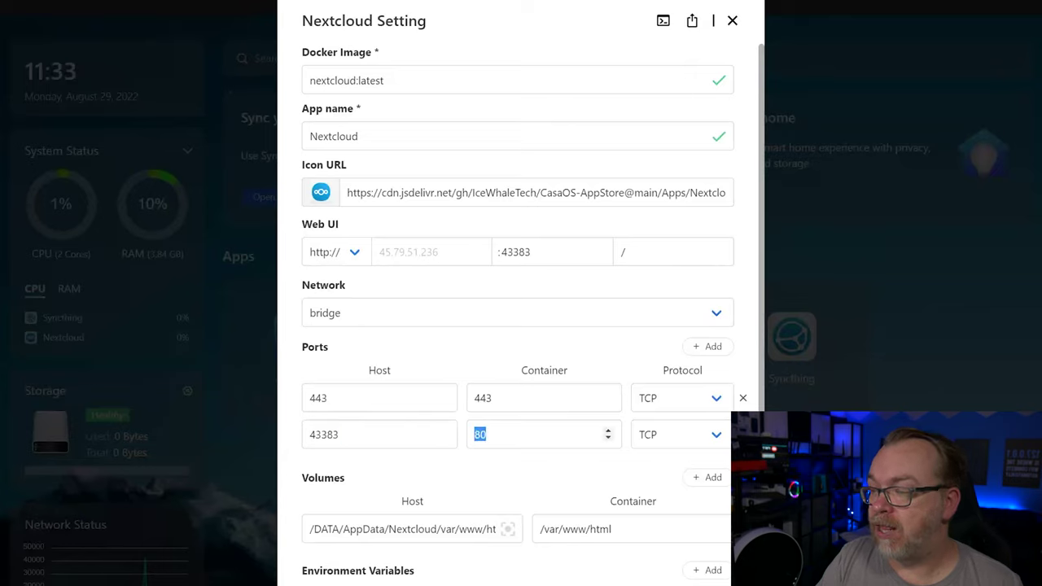
pyautogui.moveTo(485, 435); pyautogui.dragTo(475, 435)
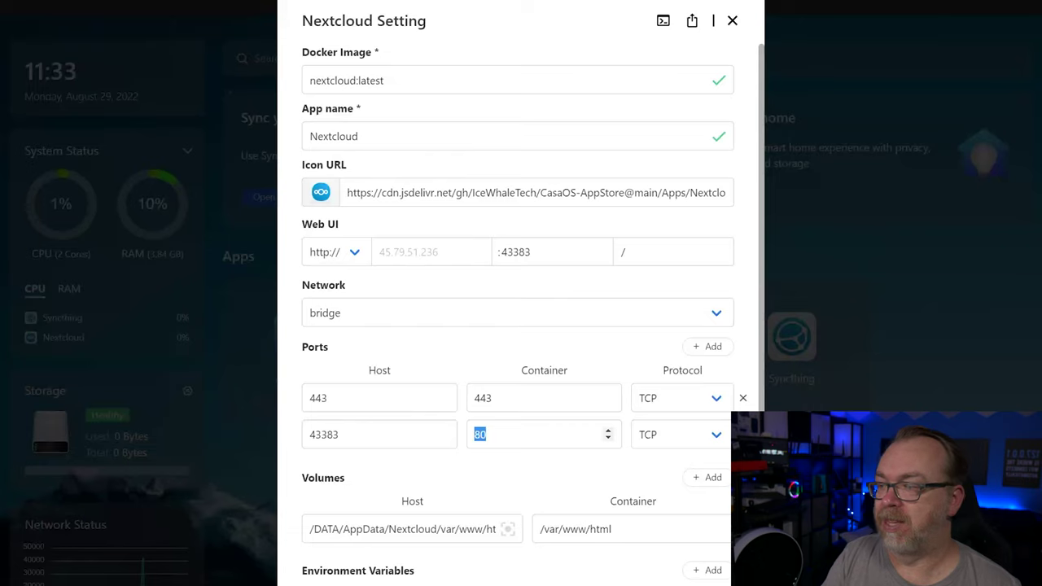
# Step: Examine Nextcloud's volume host path and the remaining container options, including memory limit, CPU shares and restart policy
pyautogui.scroll(-1, 518, 310)
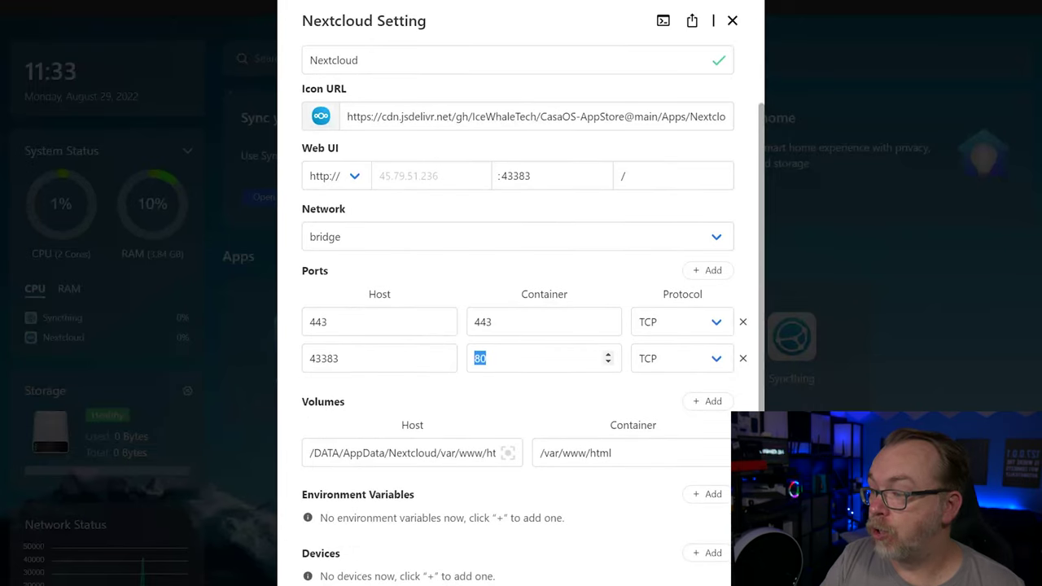
pyautogui.moveTo(340, 453); pyautogui.dragTo(497, 452)
pyautogui.doubleClick(400, 453)
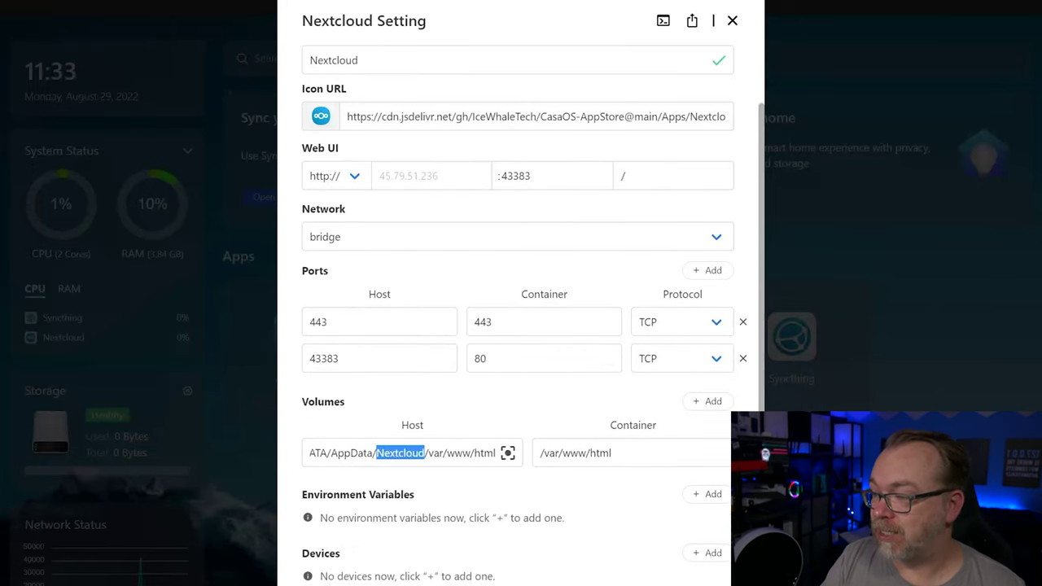
pyautogui.hotkey('ctrl', 'a')
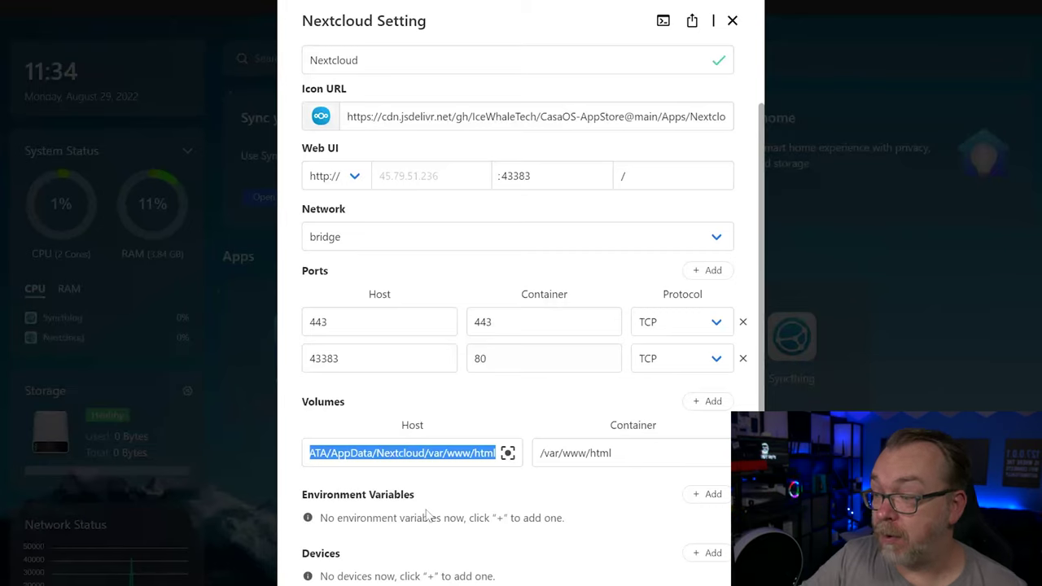
pyautogui.scroll(-5, 521, 293)
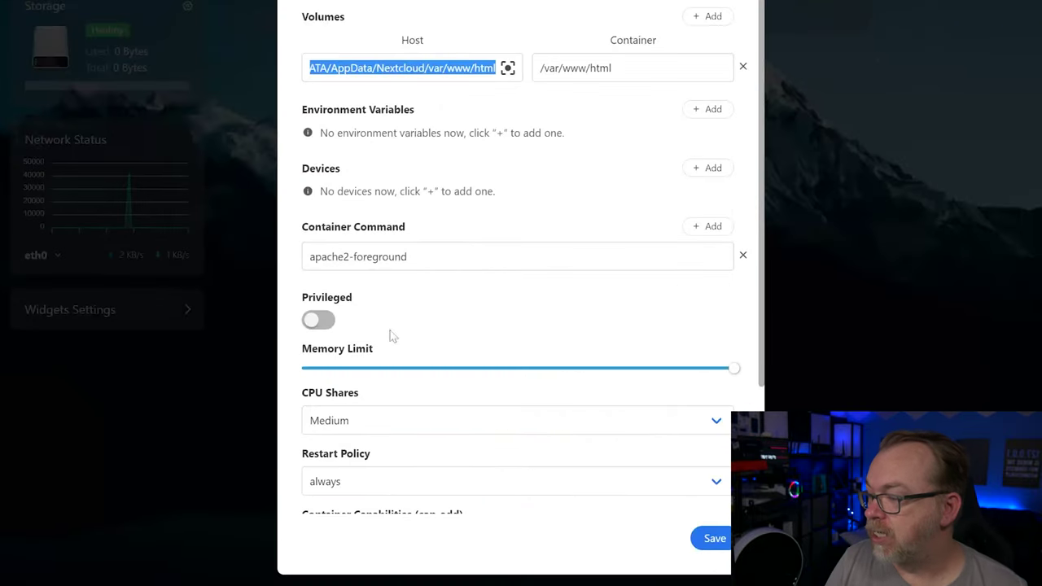
pyautogui.scroll(-2, 430, 332)
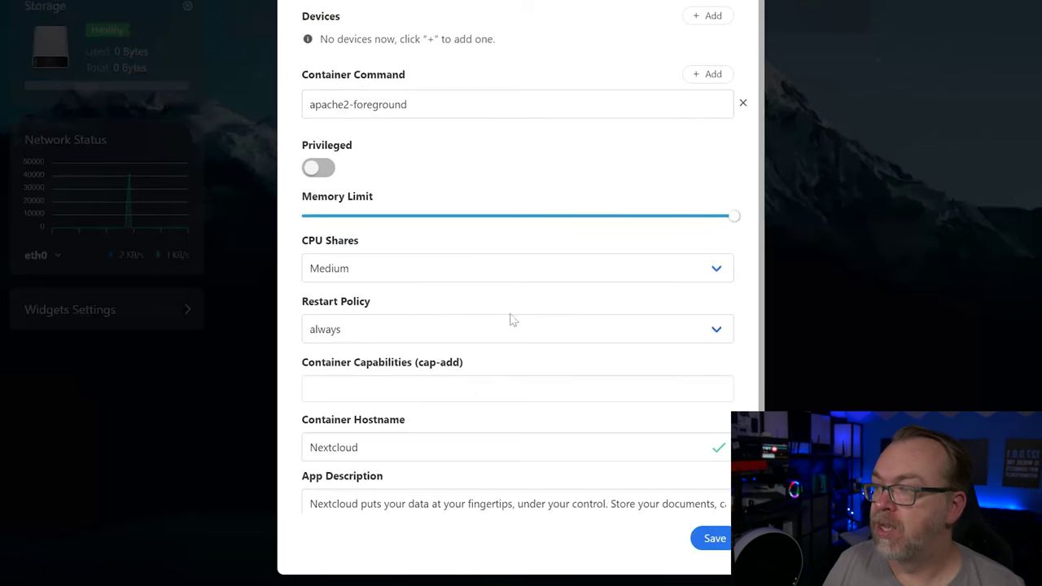
pyautogui.scroll(3, 509, 321)
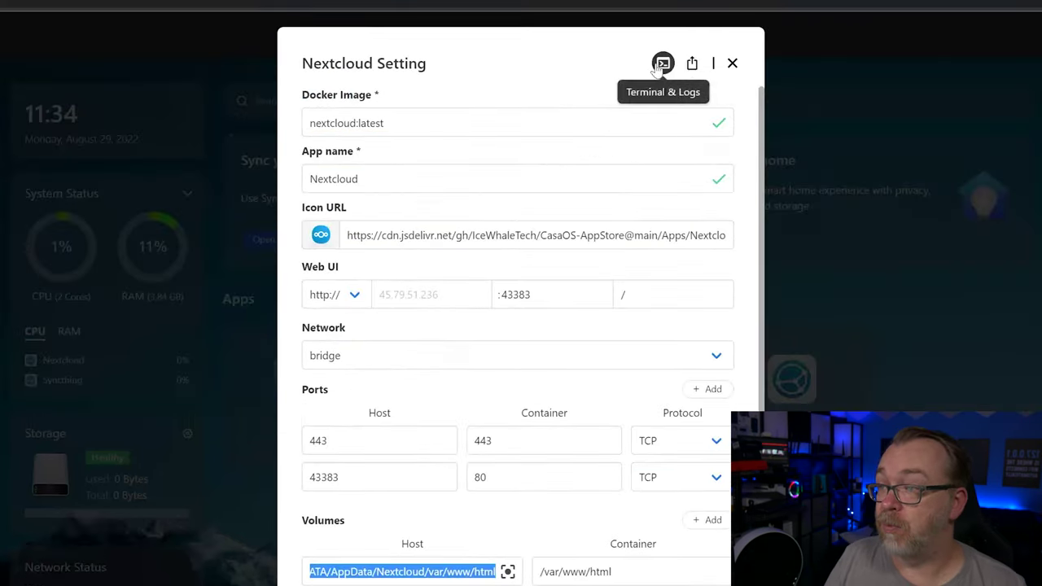
# Step: View the Nextcloud container's terminal and logs, and close the Nextcloud settings without saving
pyautogui.click(659, 63)
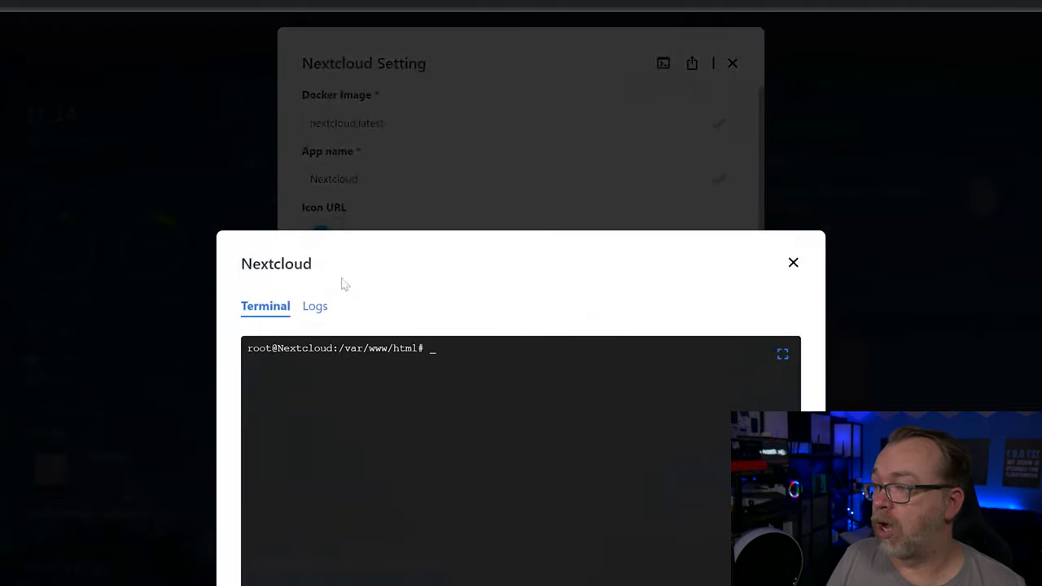
pyautogui.click(314, 306)
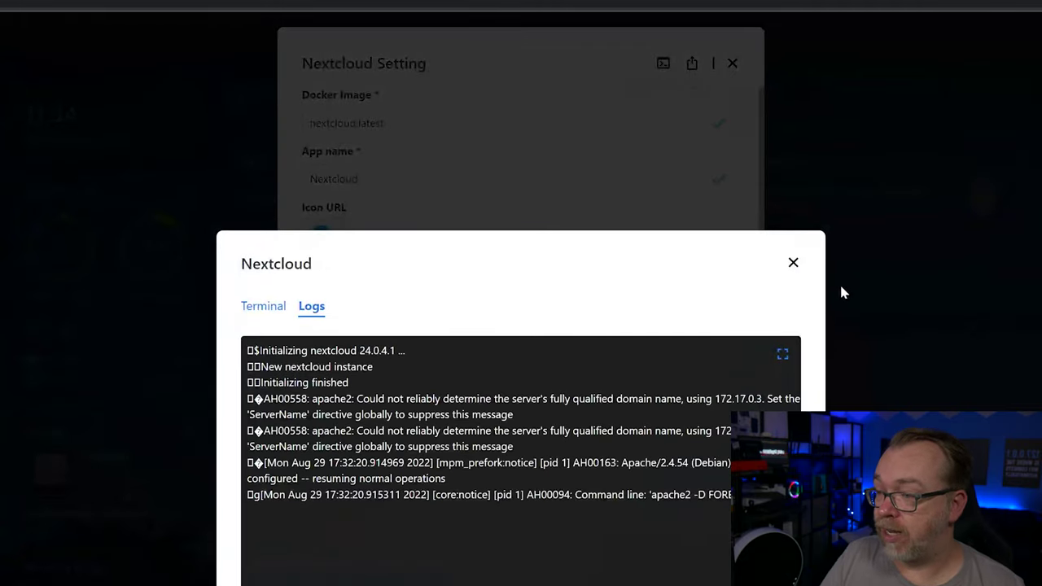
pyautogui.click(793, 263)
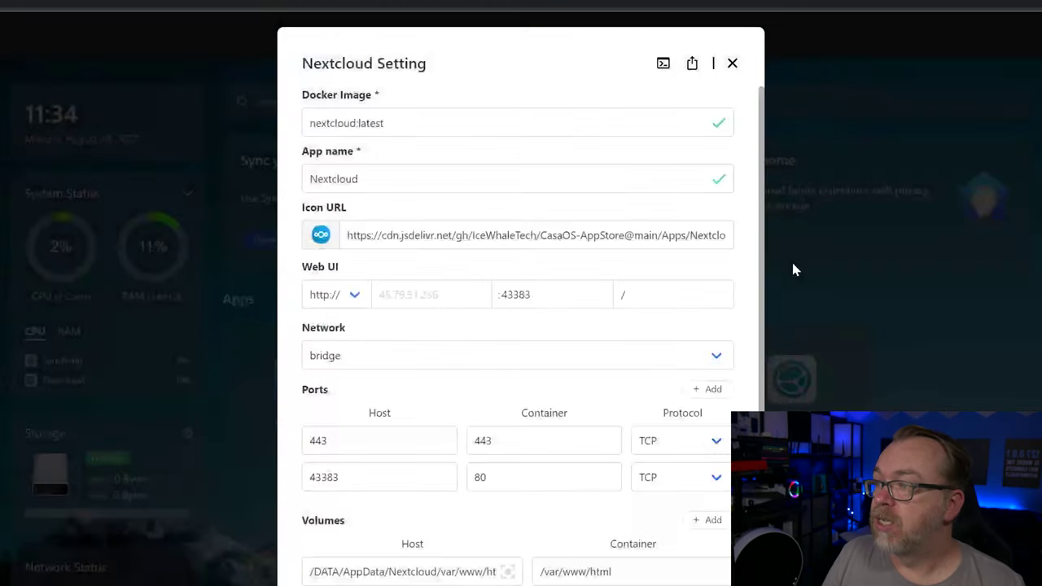
pyautogui.click(731, 65)
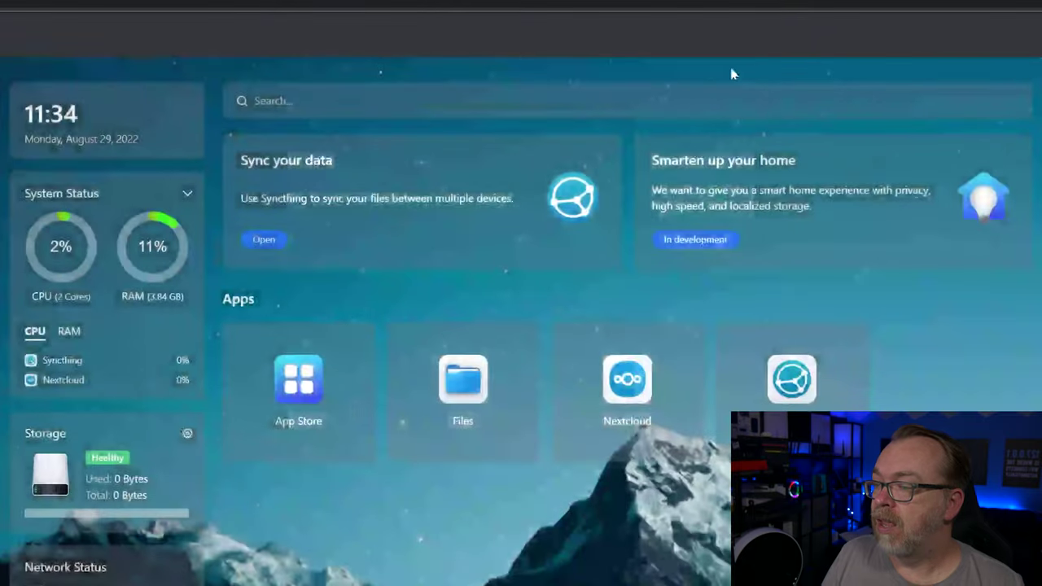
# Step: Open Nextcloud's setup page, examine the storage and database options, and choose MySQL/MariaDB as the database
pyautogui.click(635, 391)
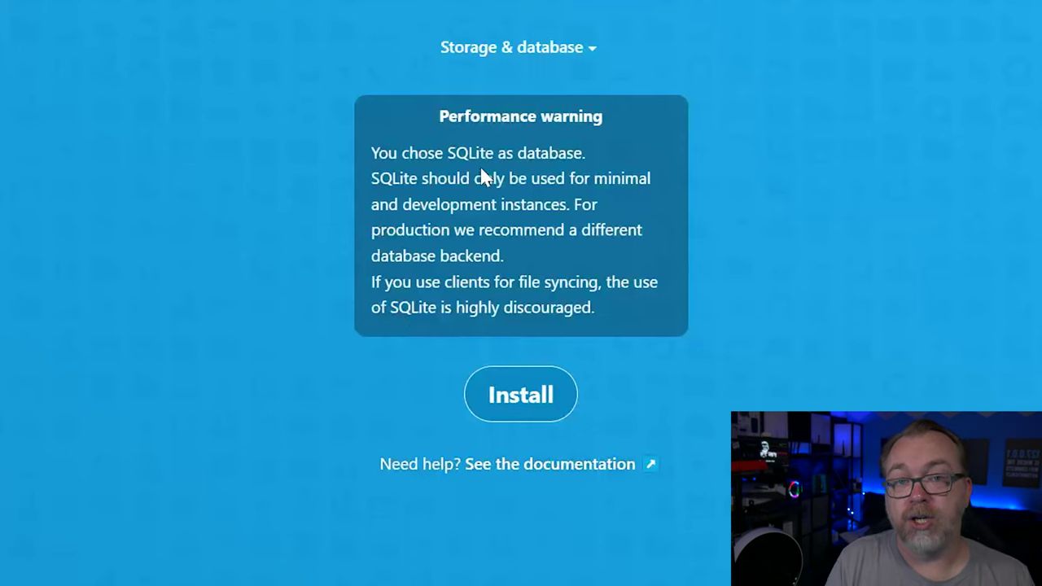
pyautogui.click(512, 50)
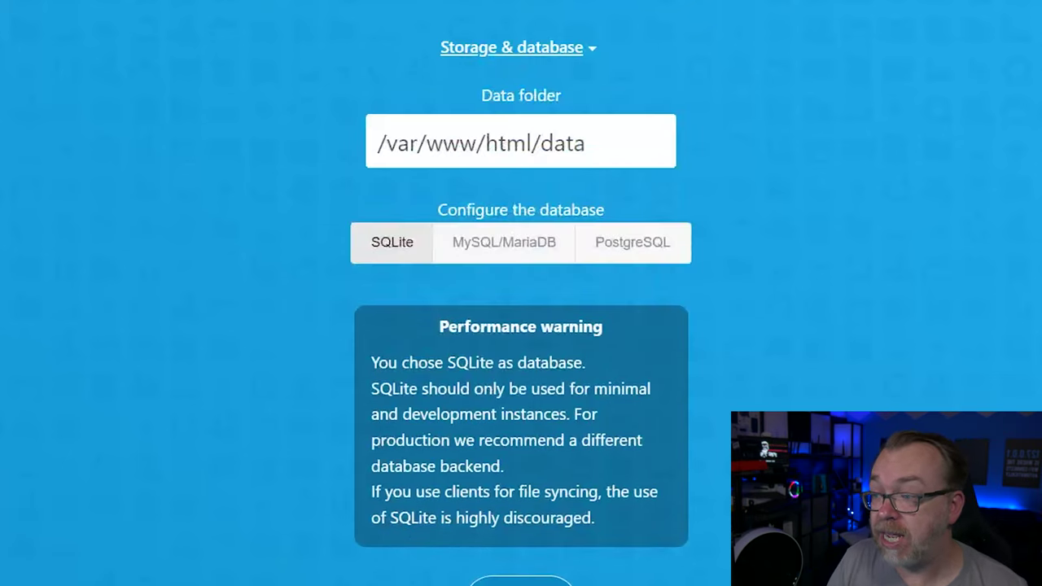
pyautogui.click(500, 49)
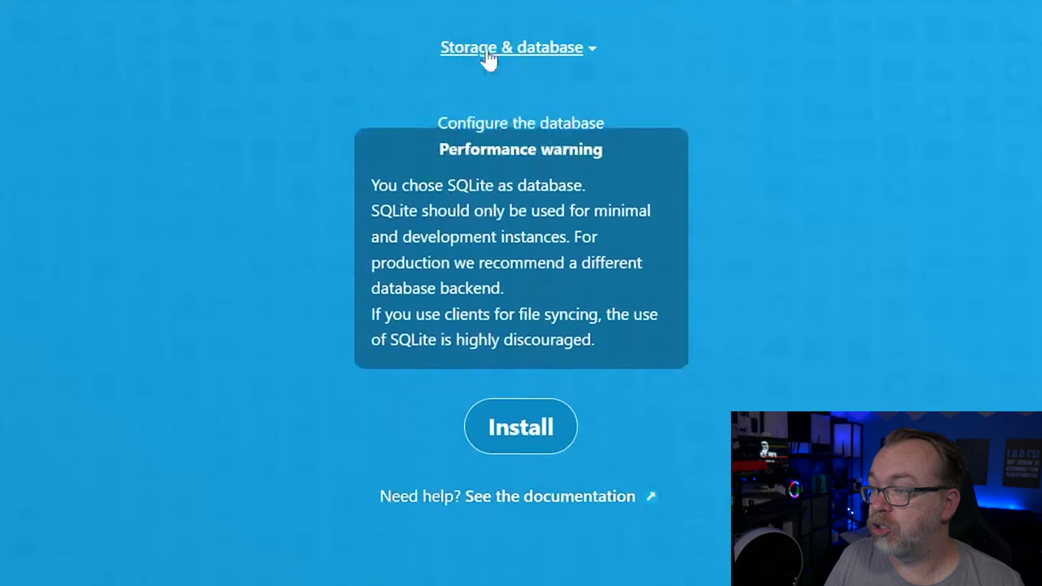
pyautogui.click(509, 48)
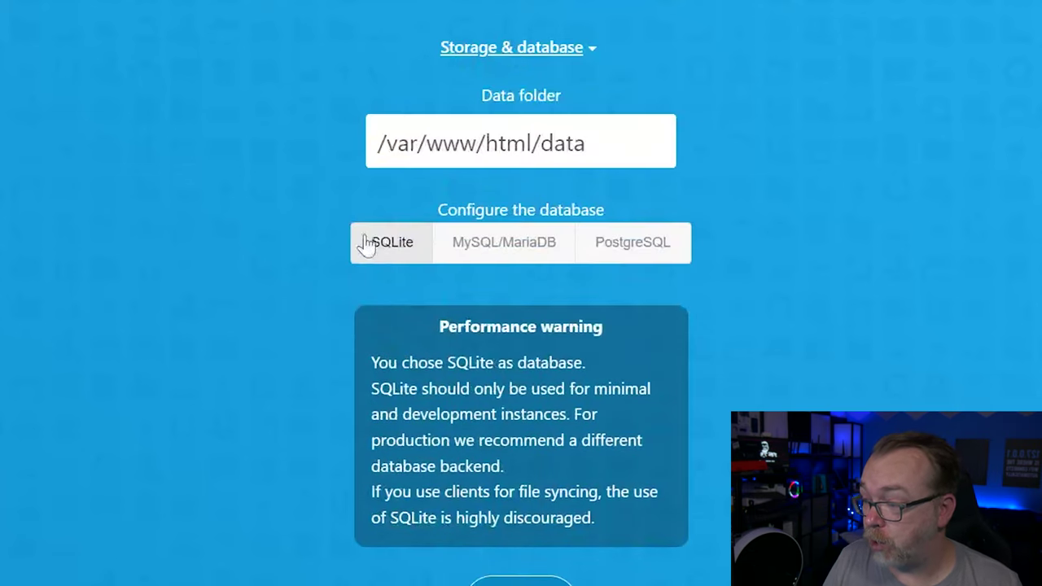
pyautogui.click(483, 254)
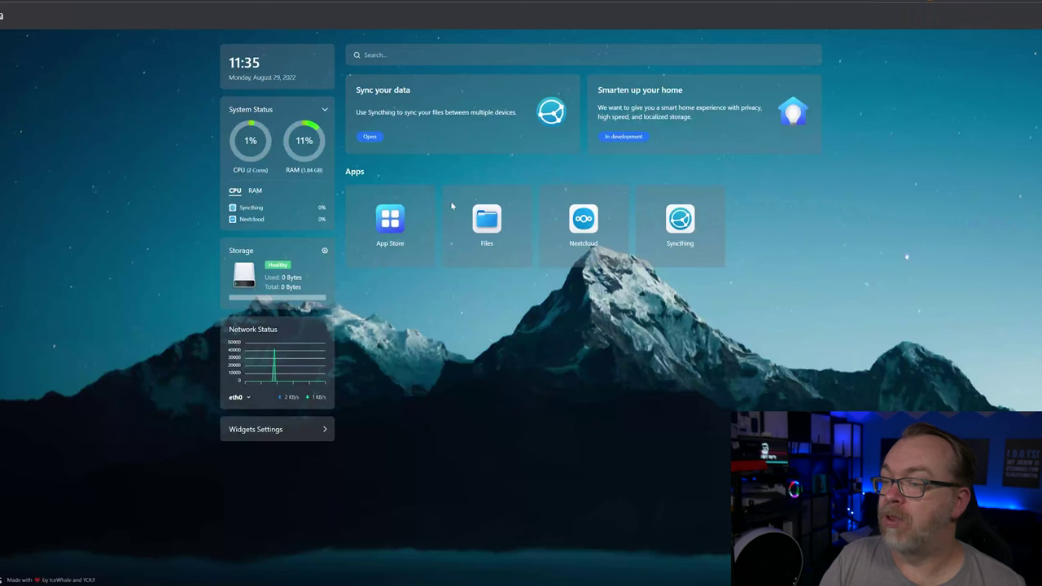
# Step: Search the CasaOS App Store listing for "maria" and close the store
pyautogui.click(390, 220)
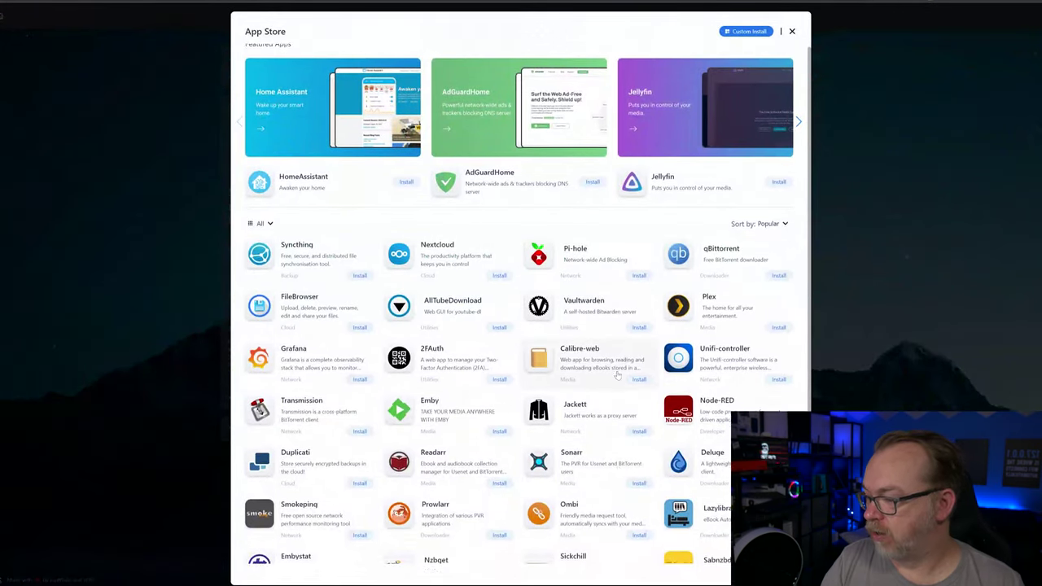
pyautogui.scroll(-3, 627, 355)
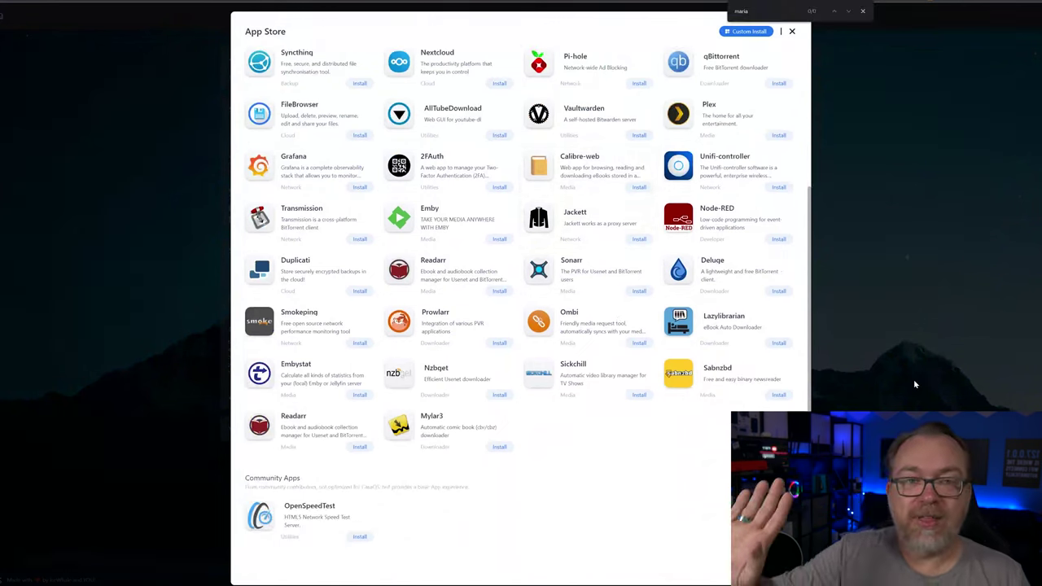
pyautogui.click(792, 32)
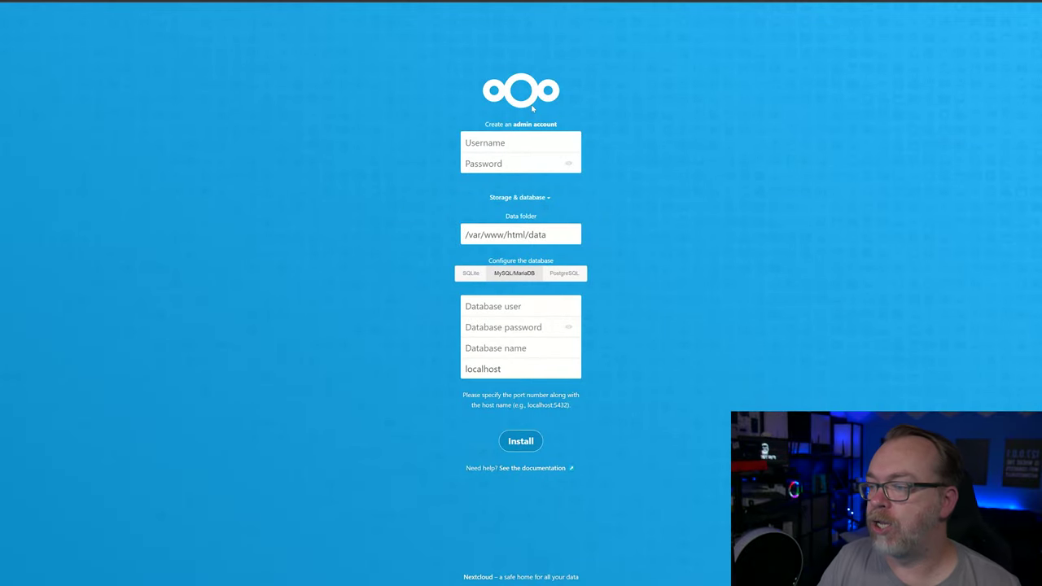
# Step: Choose SQLite as the Nextcloud database, complete the setup and install the recommended apps
pyautogui.click(478, 277)
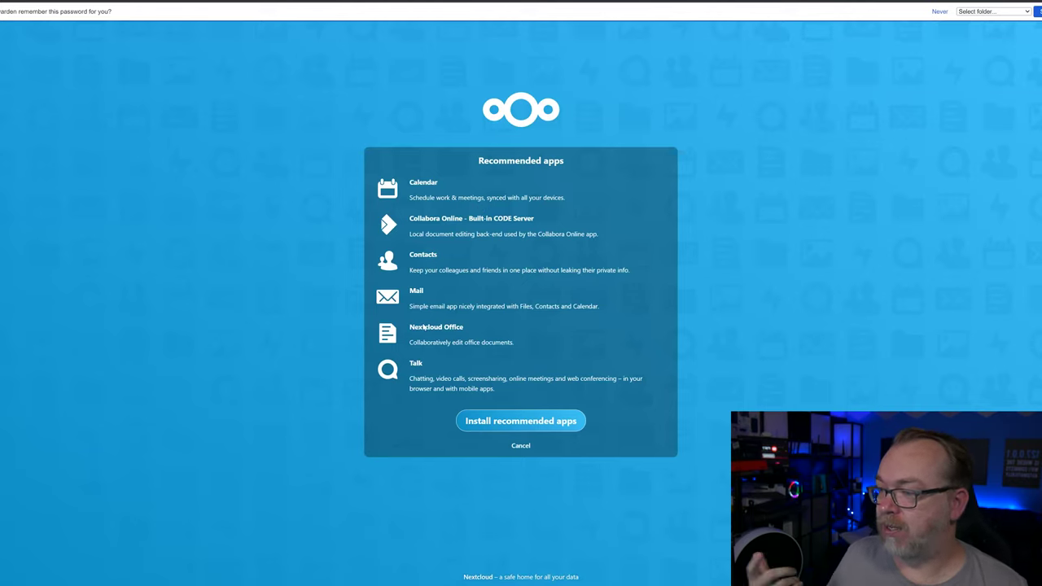
pyautogui.click(513, 421)
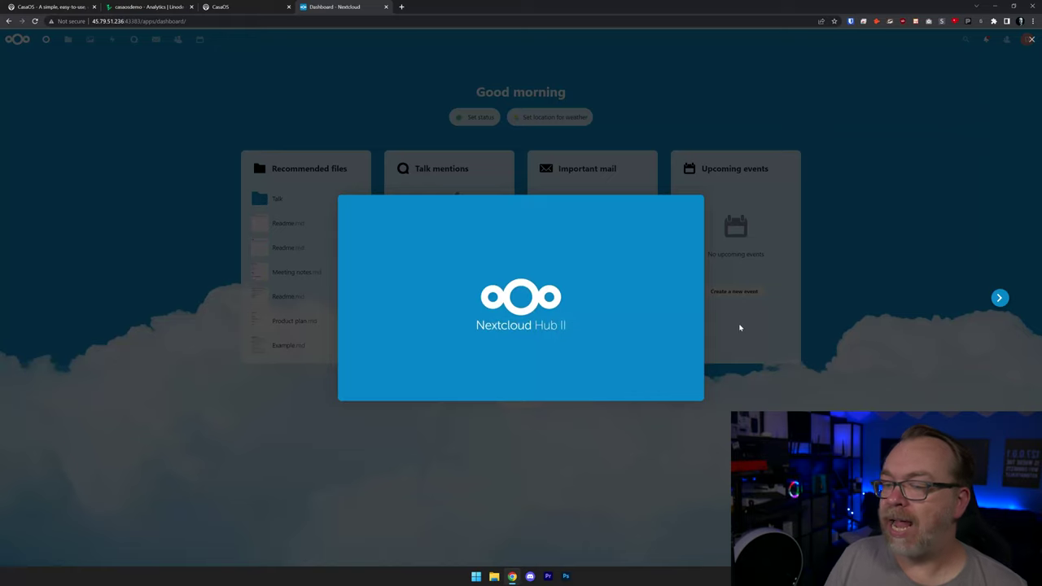
# Step: Go through the Nextcloud Hub II introduction to the dashboard and open the apps management page
pyautogui.click(997, 301)
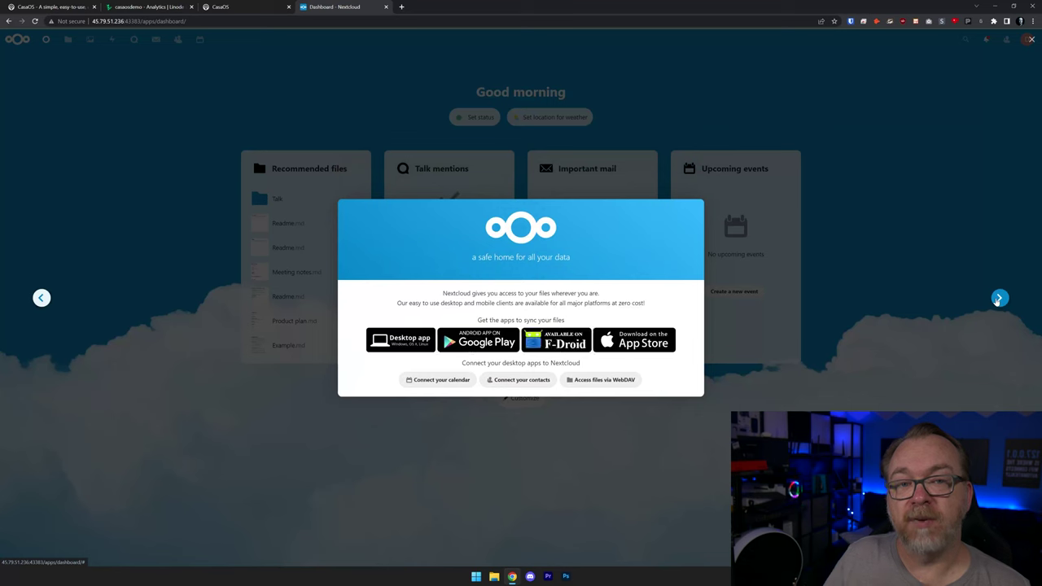
pyautogui.click(998, 300)
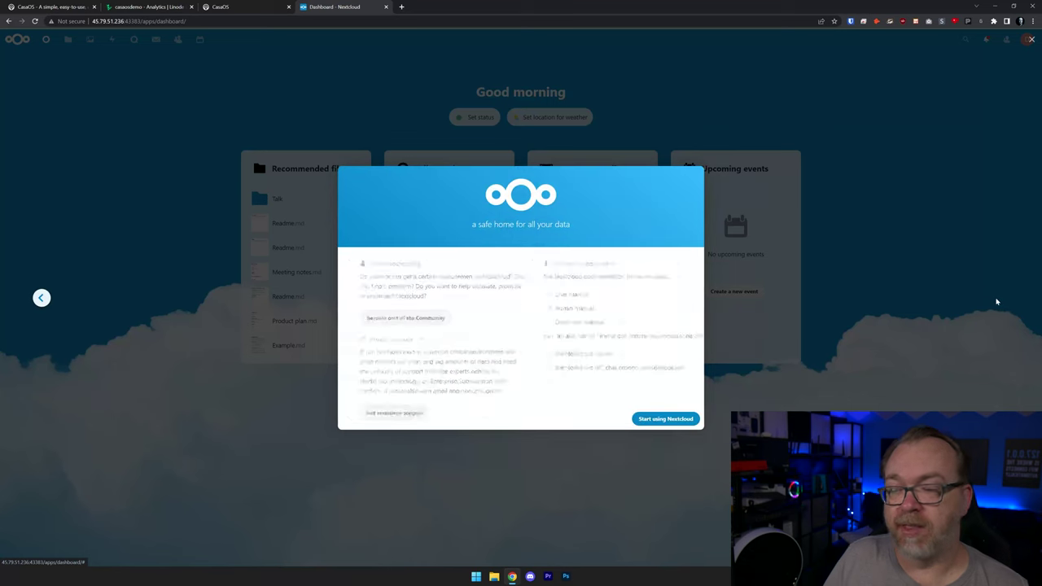
pyautogui.click(643, 423)
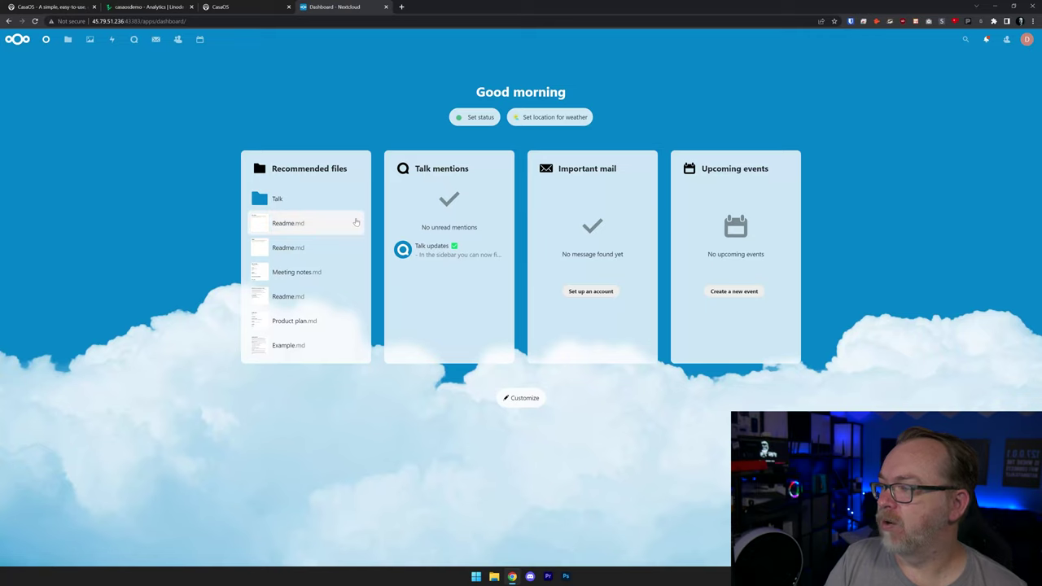
pyautogui.click(1027, 39)
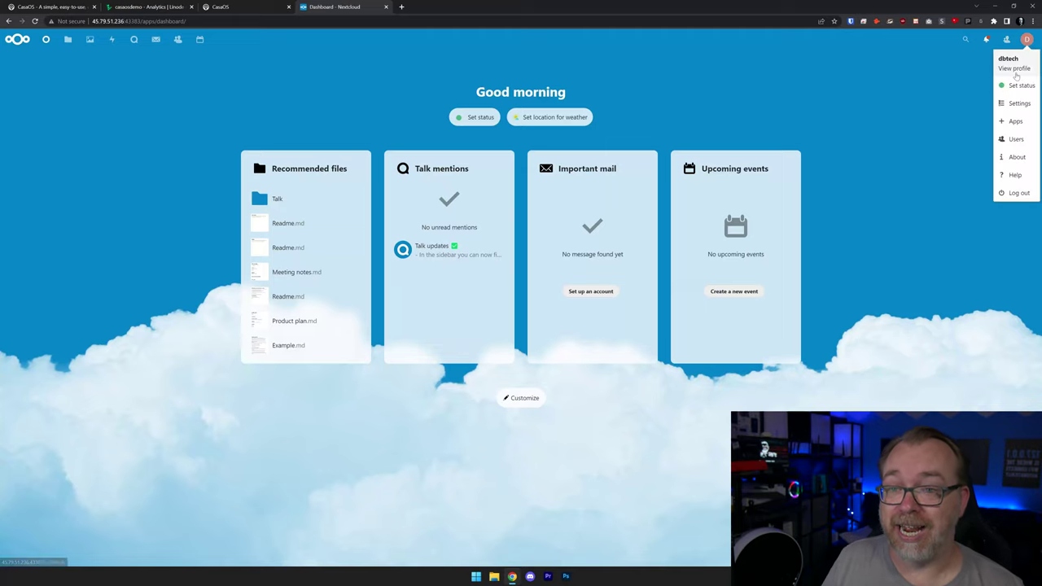
pyautogui.click(1019, 127)
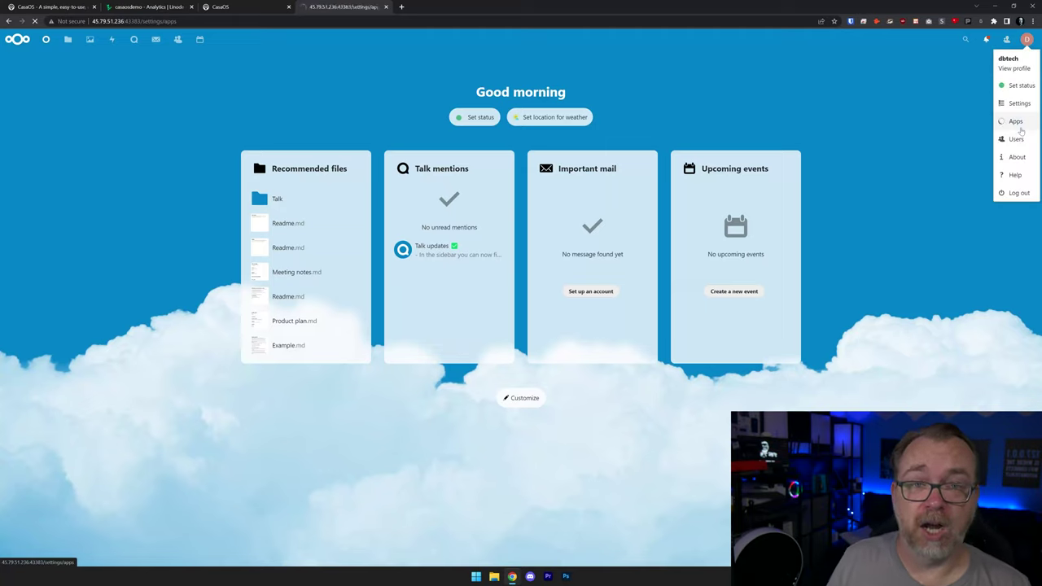
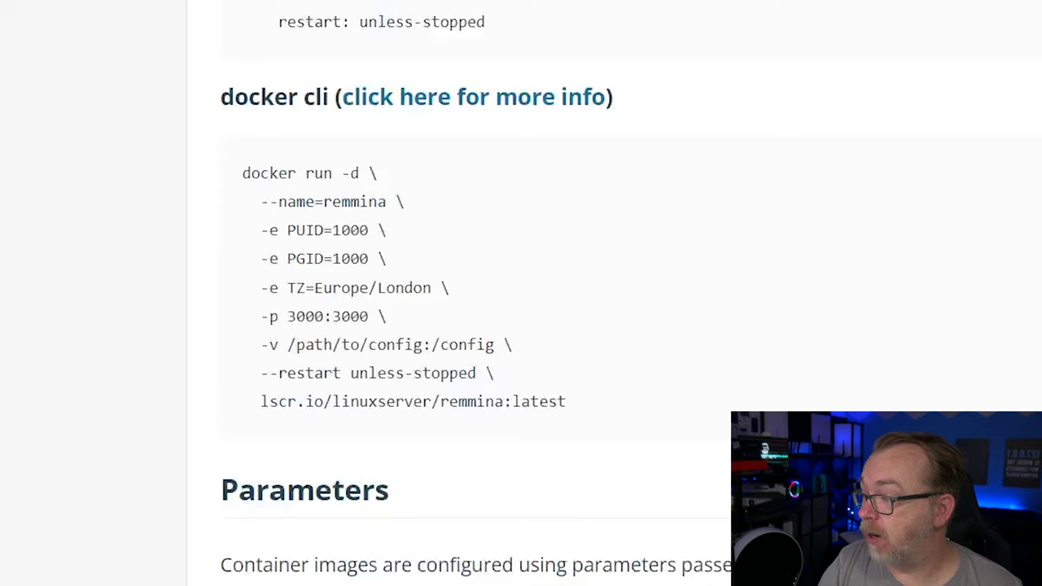
# Step: Examine the environment variable and port options in the remmina docker cli example
pyautogui.moveTo(260, 231); pyautogui.dragTo(278, 231)
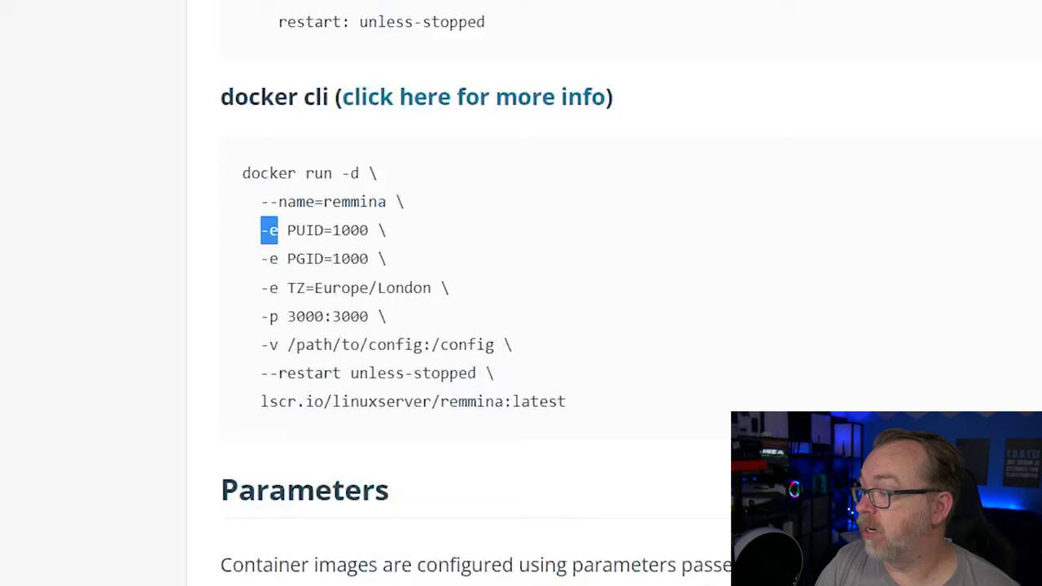
pyautogui.moveTo(251, 288); pyautogui.dragTo(278, 289)
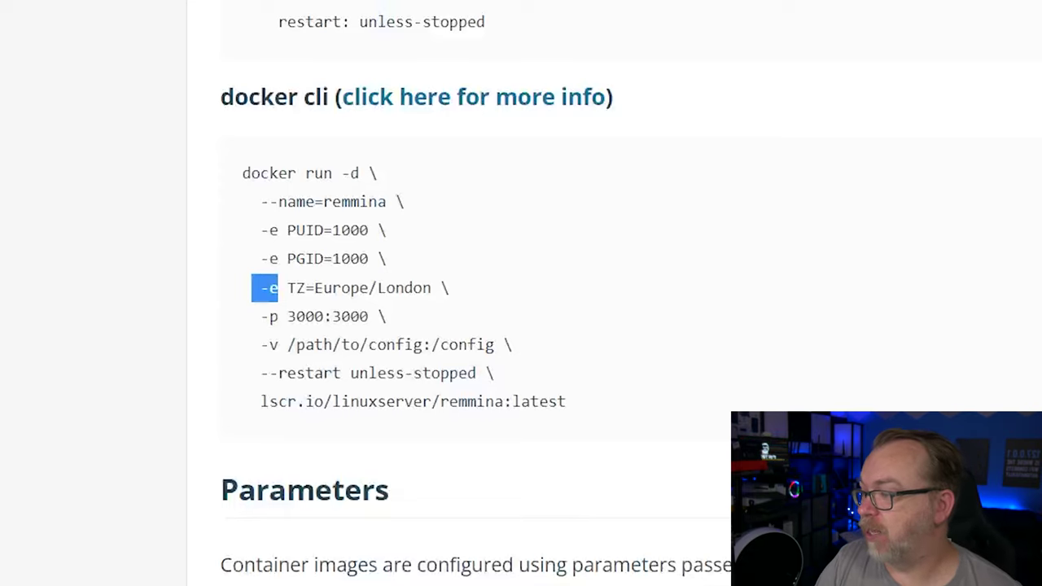
pyautogui.moveTo(241, 316); pyautogui.dragTo(287, 316)
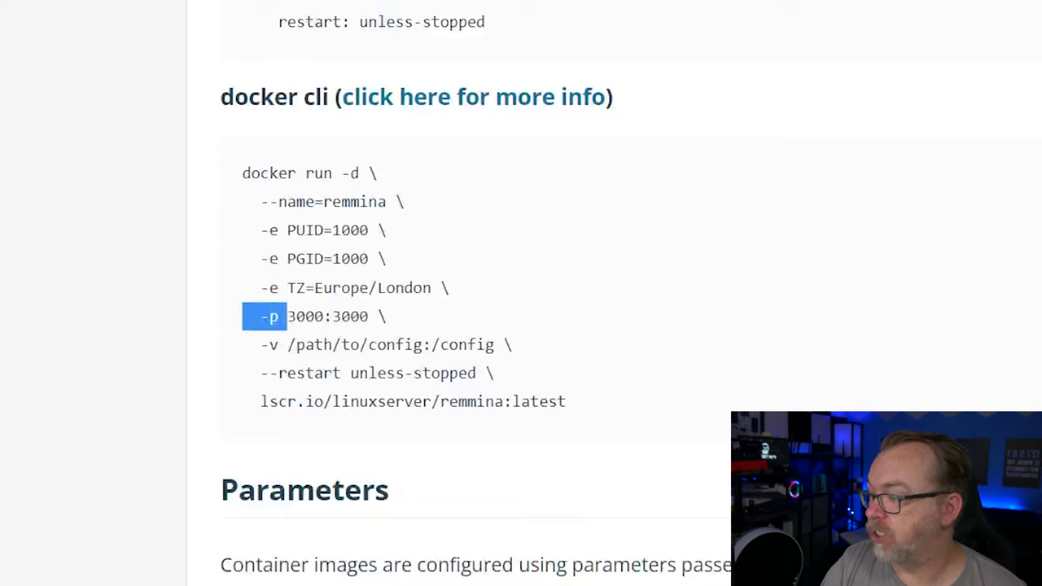
pyautogui.doubleClick(305, 316)
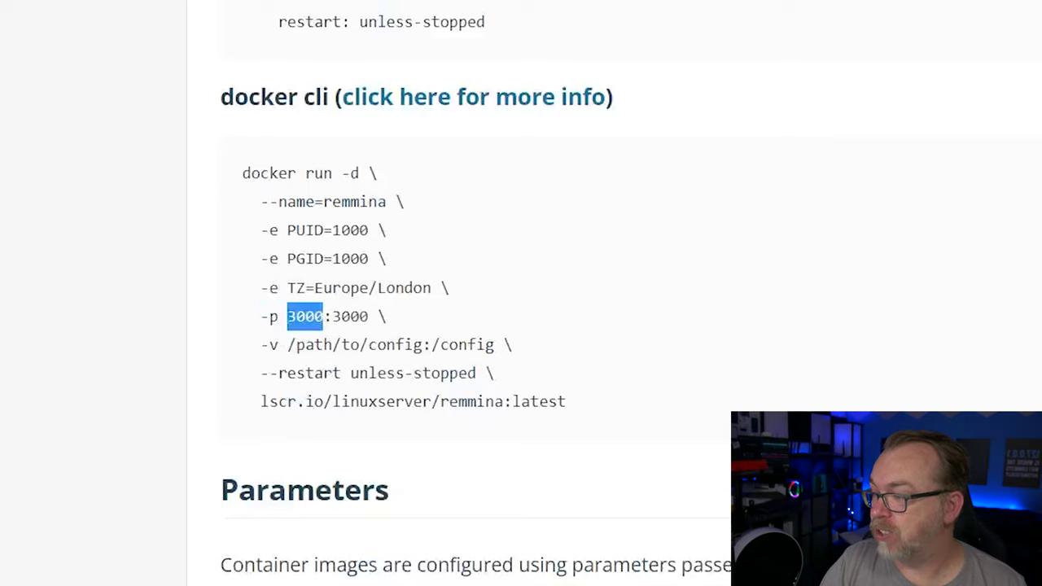
# Step: Examine the volume mapping, restart policy and image name in the remmina docker cli example
pyautogui.moveTo(261, 345); pyautogui.dragTo(279, 344)
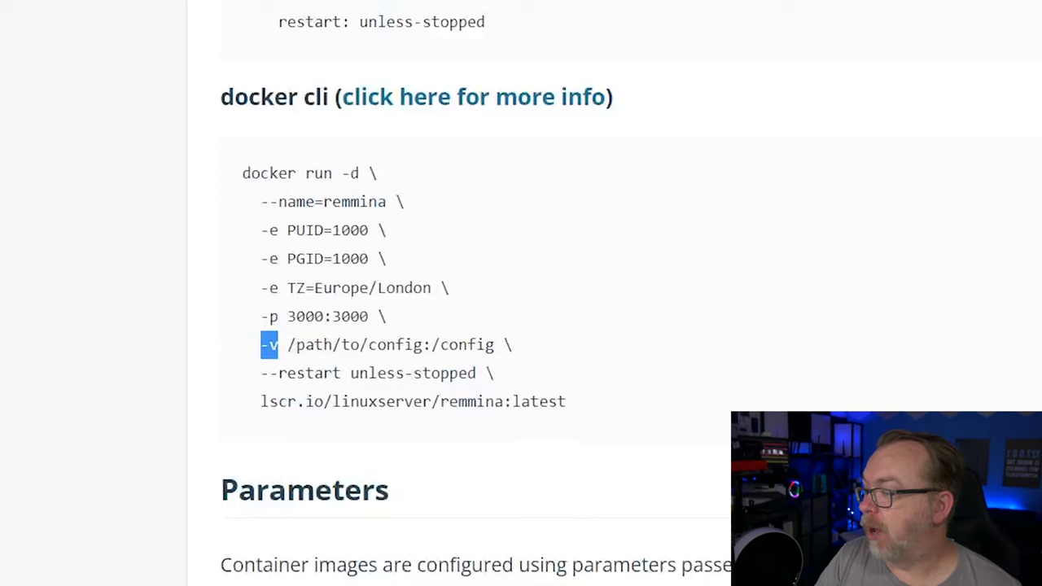
pyautogui.moveTo(288, 344); pyautogui.dragTo(430, 345)
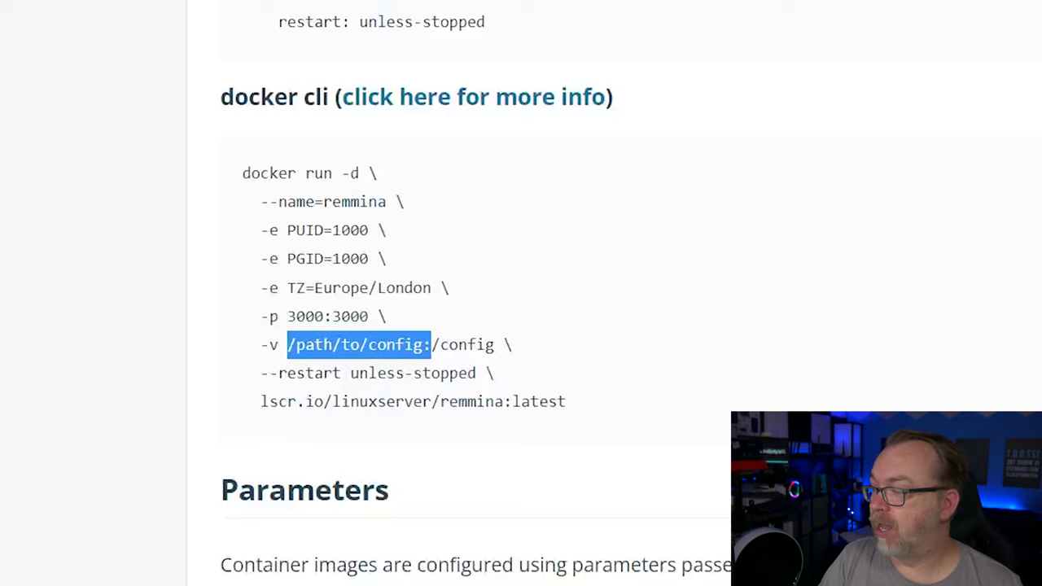
pyautogui.click(431, 345)
pyautogui.moveTo(423, 344); pyautogui.dragTo(494, 345)
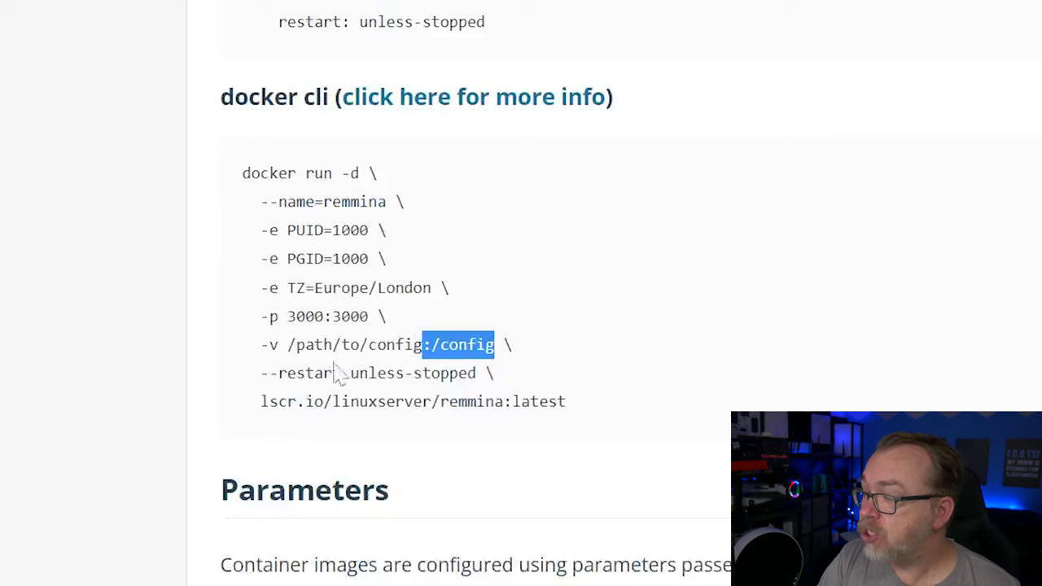
pyautogui.moveTo(261, 373); pyautogui.dragTo(342, 373)
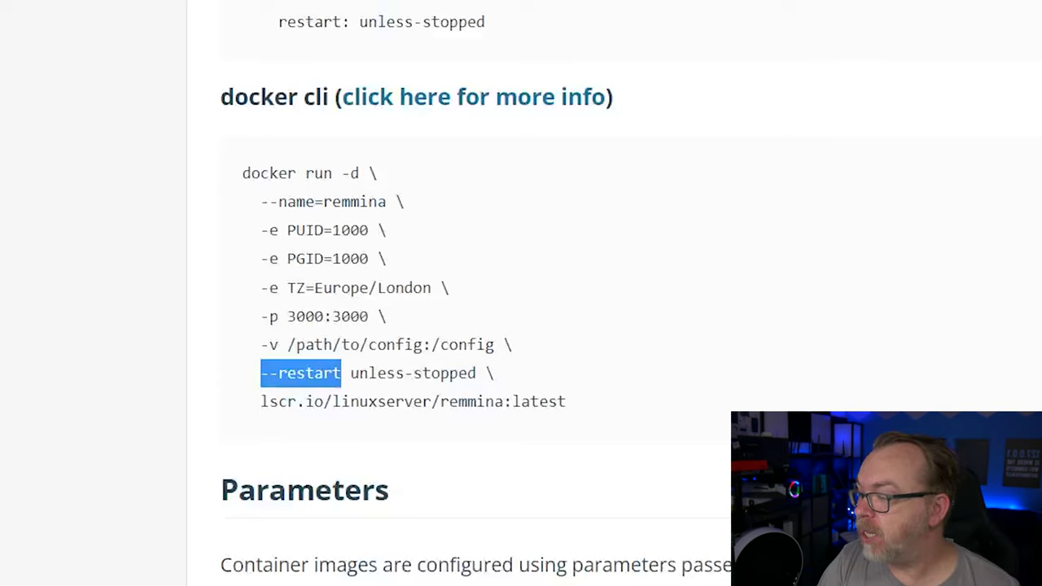
pyautogui.moveTo(261, 401); pyautogui.dragTo(600, 400)
pyautogui.click(601, 400)
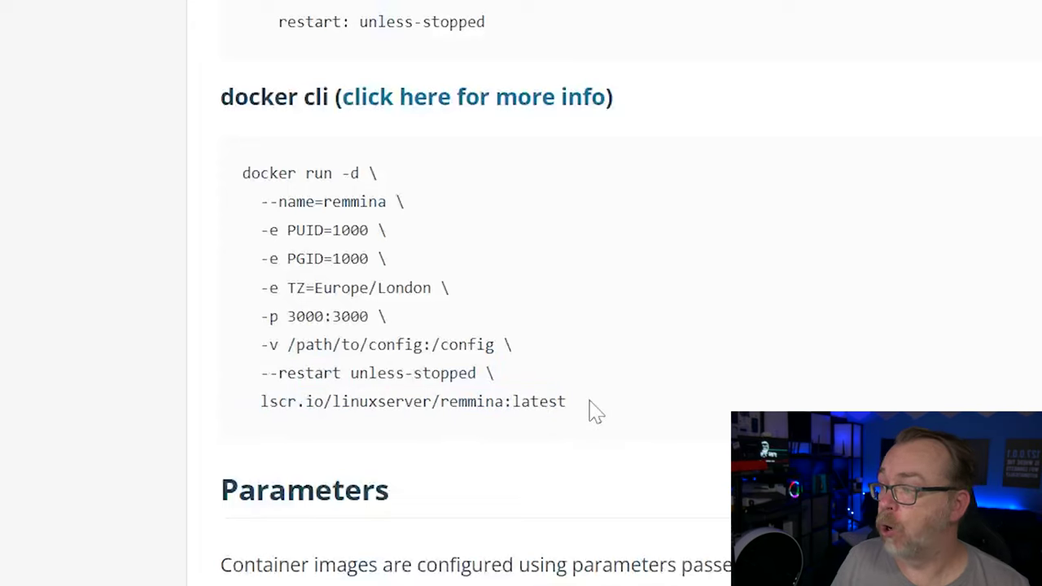
# Step: Copy the complete remmina docker run command from the docker cli example and paste it for import
pyautogui.moveTo(242, 173); pyautogui.dragTo(627, 424)
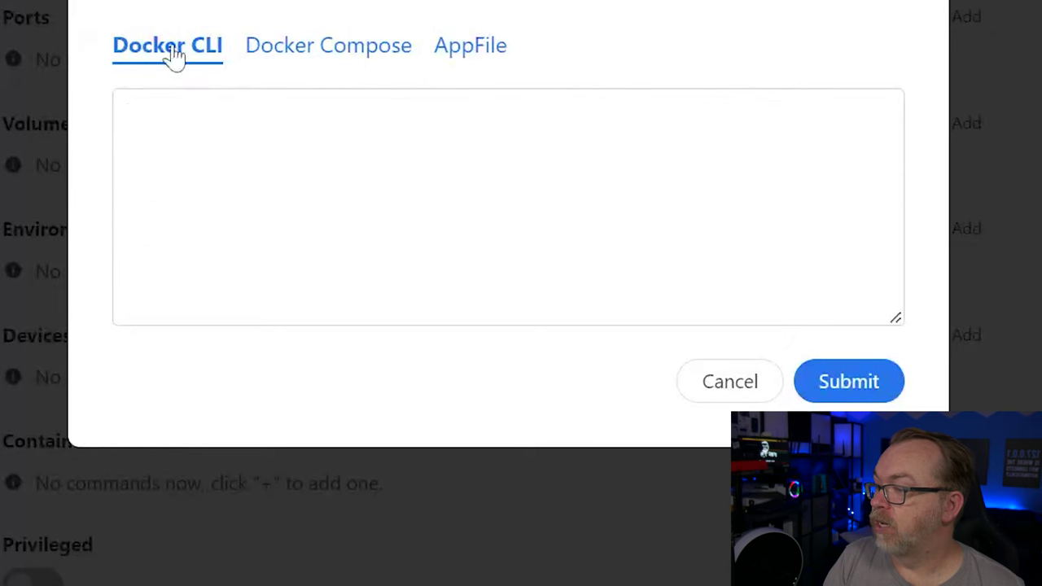
pyautogui.hotkey('ctrl', 'v')
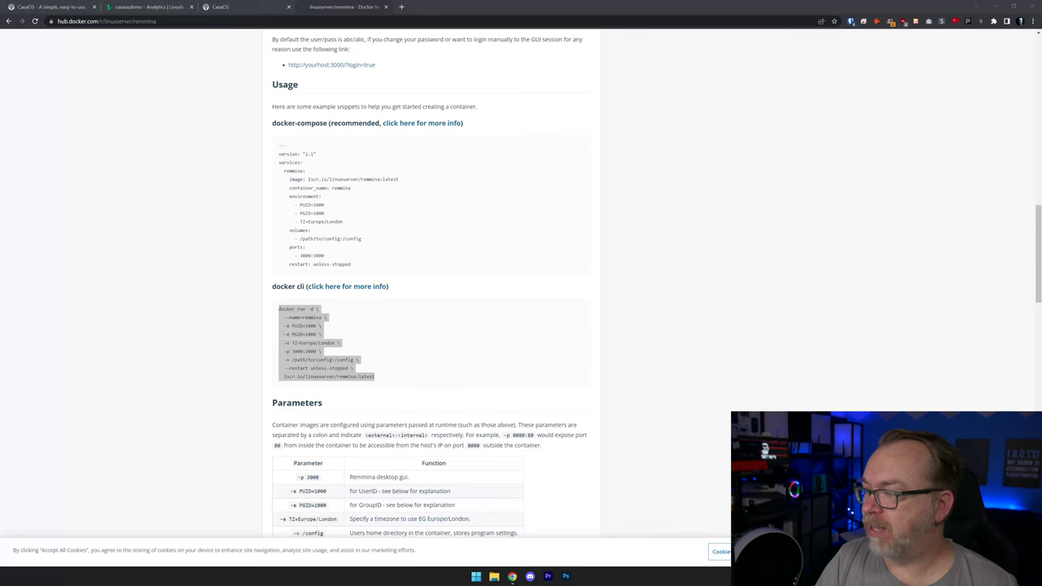
# Step: Return to CasaOS, close the Nextcloud settings and open the Docker CLI import of a custom app install
pyautogui.click(231, 6)
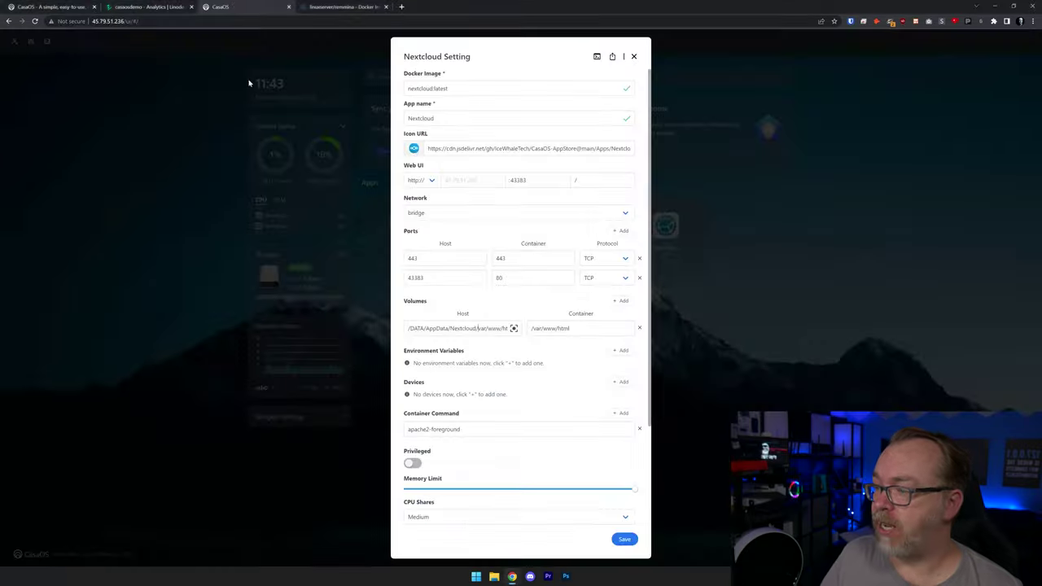
pyautogui.click(635, 56)
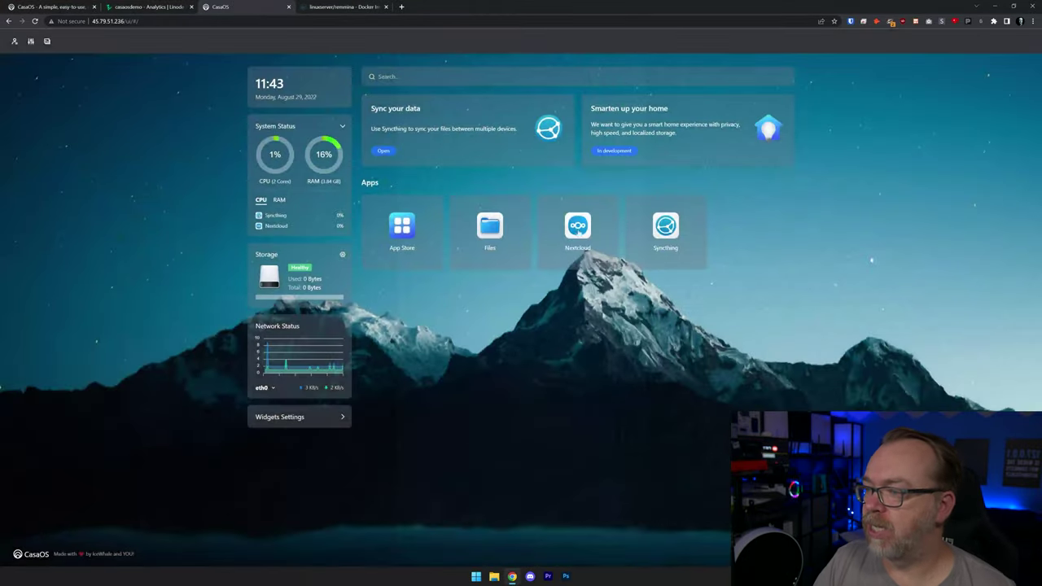
pyautogui.click(407, 227)
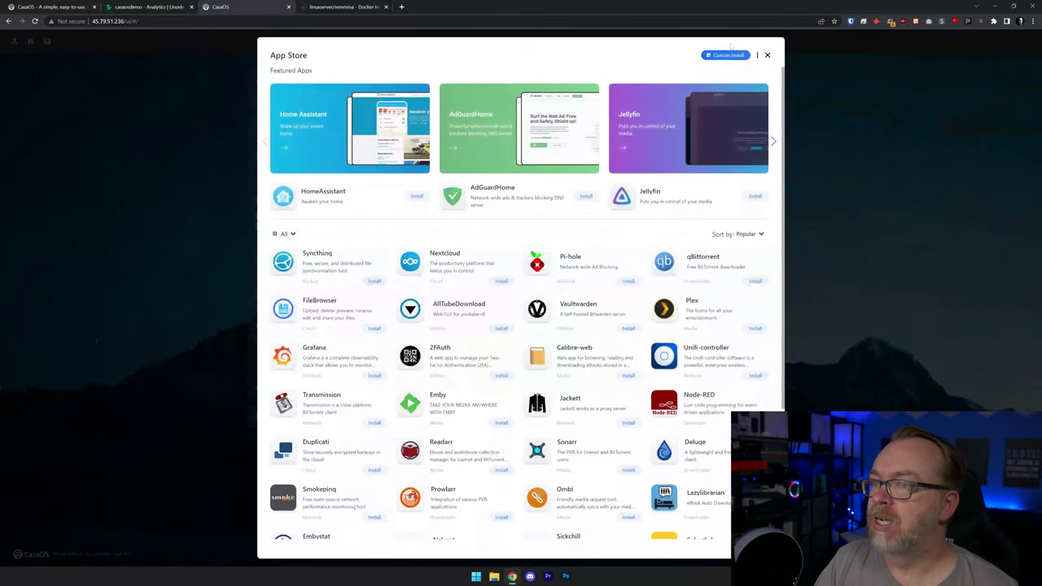
pyautogui.click(727, 54)
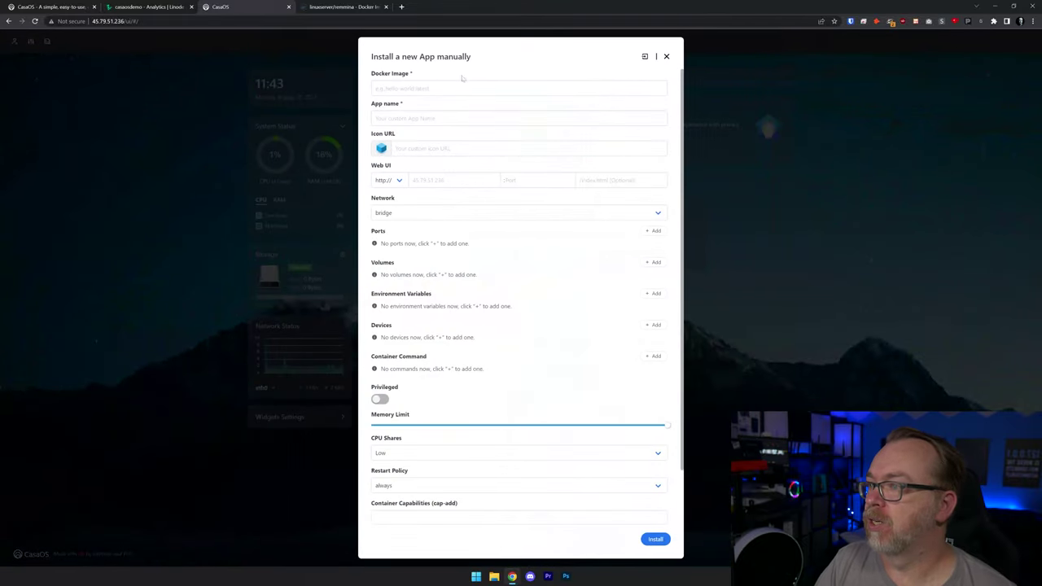
pyautogui.click(645, 56)
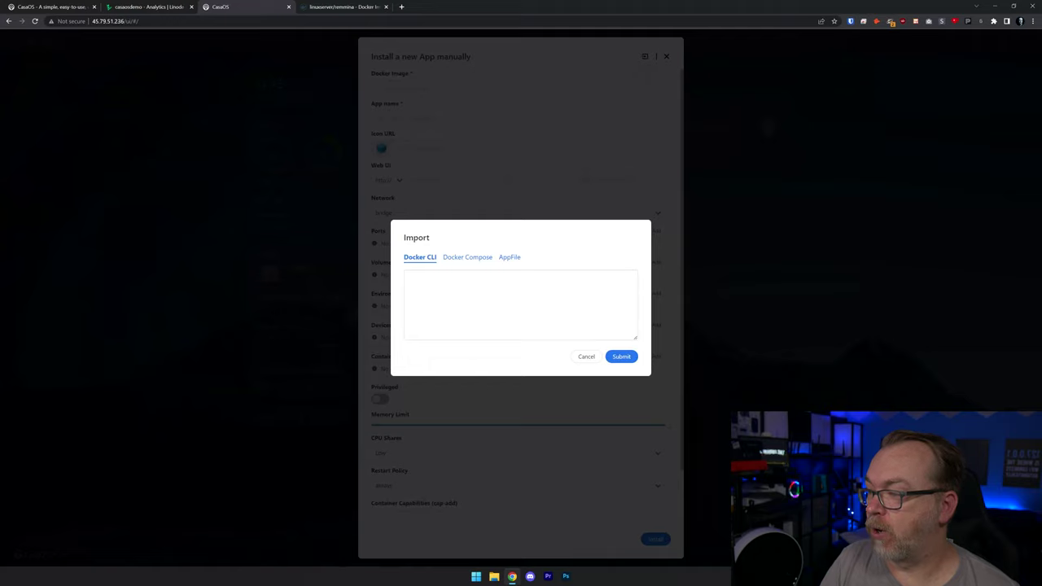
# Step: Import the remmina docker run command with TZ changed to America/Denver and /DATA/AppData/remmina/config mapped to /config, and acknowledge the AutoFill notice
pyautogui.write('--name=remmina \\ -e PUID=1000 \\ -e PGID=1000 \\ -e TZ=Europe/London \\ -p 3000:3000 \\ -v /DATA/AppData/remmina/config:/config \\ --restart unless-stopped \\ lscr.io/linuxserver/remmina:latest')
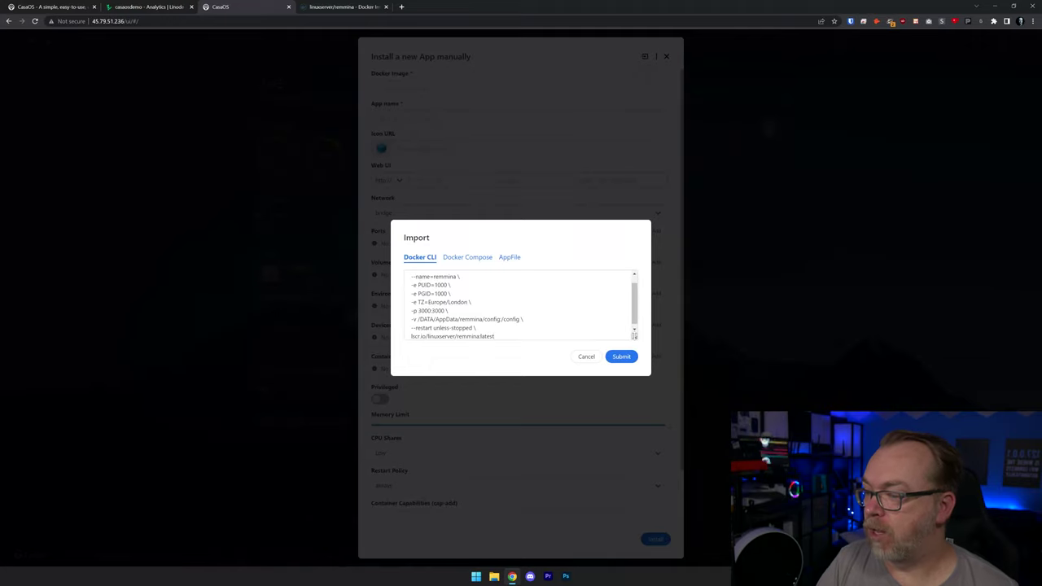
pyautogui.moveTo(634, 336); pyautogui.dragTo(634, 415)
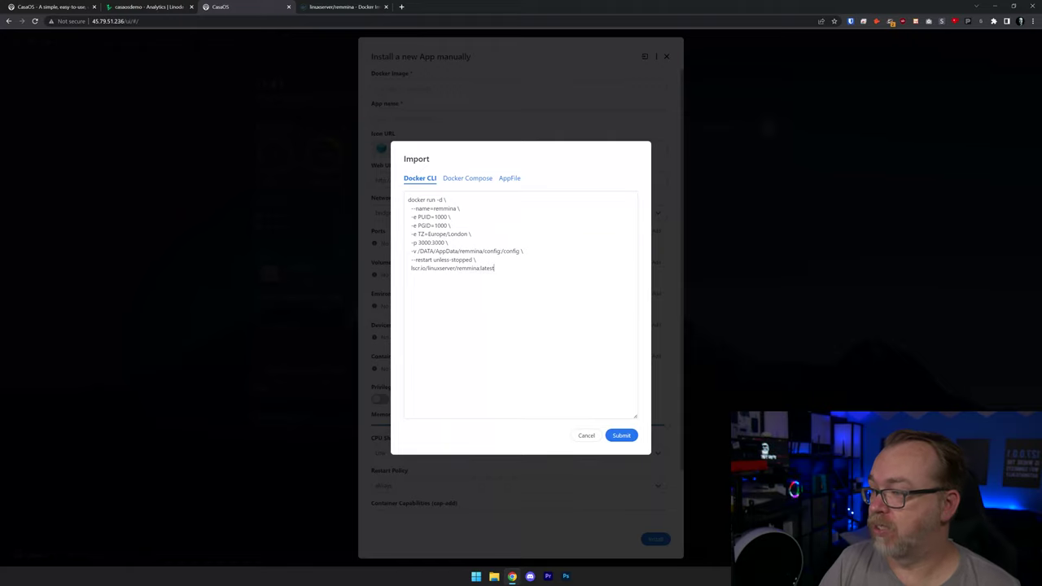
pyautogui.doubleClick(435, 233)
pyautogui.write('America')
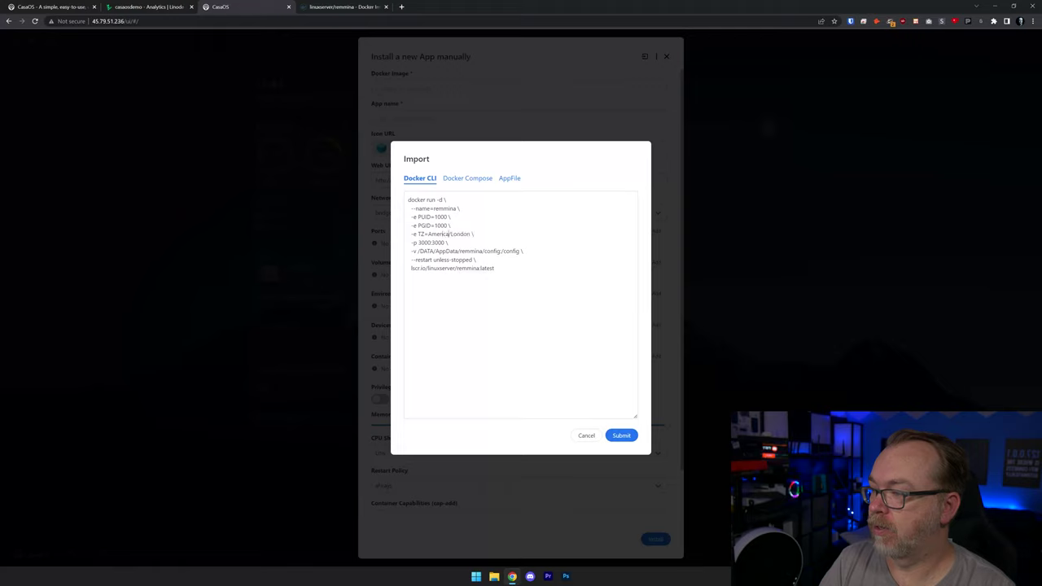
pyautogui.doubleClick(461, 233)
pyautogui.write('Denver')
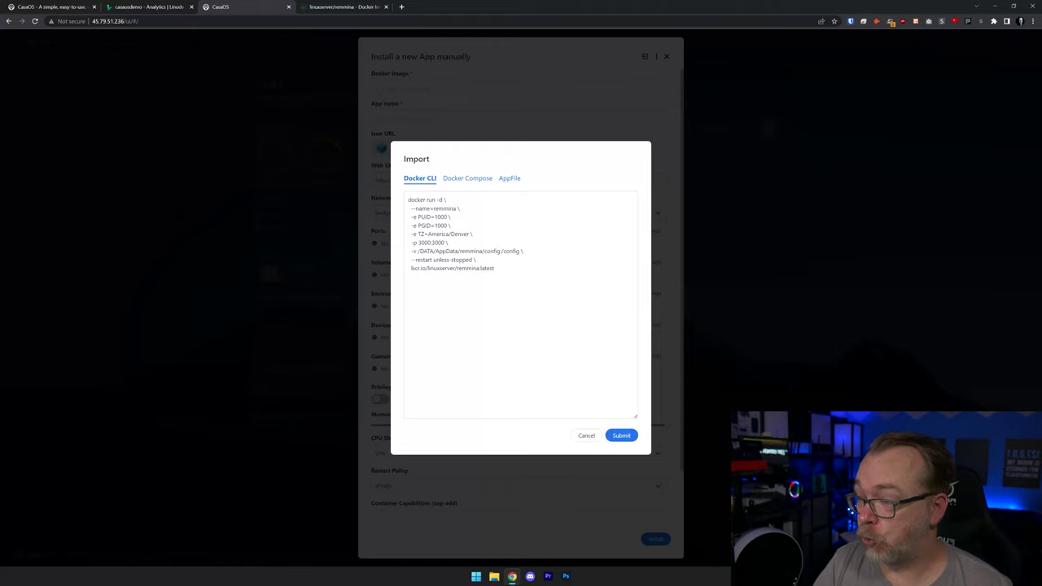
pyautogui.click(621, 437)
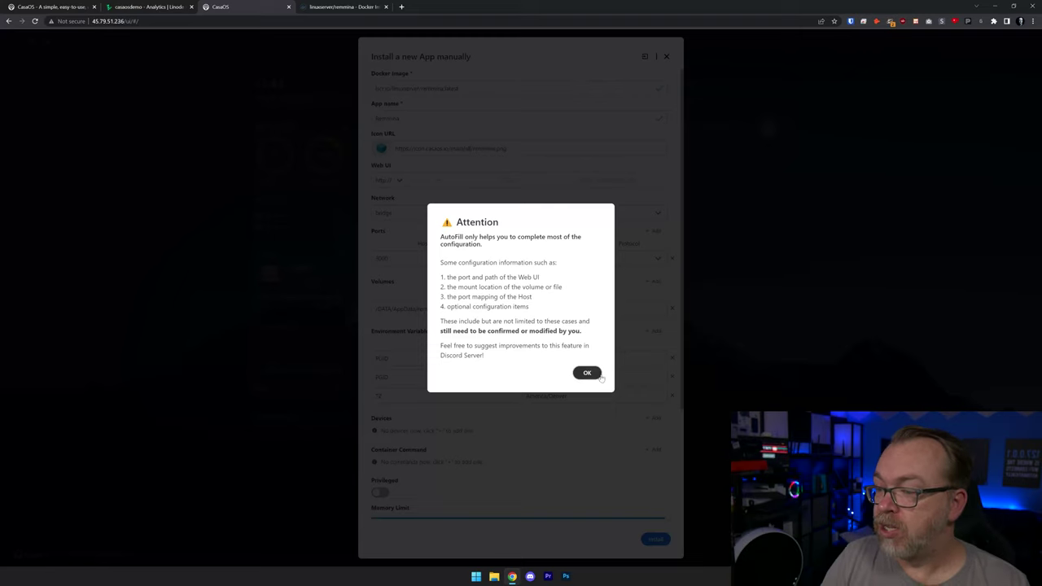
pyautogui.click(588, 373)
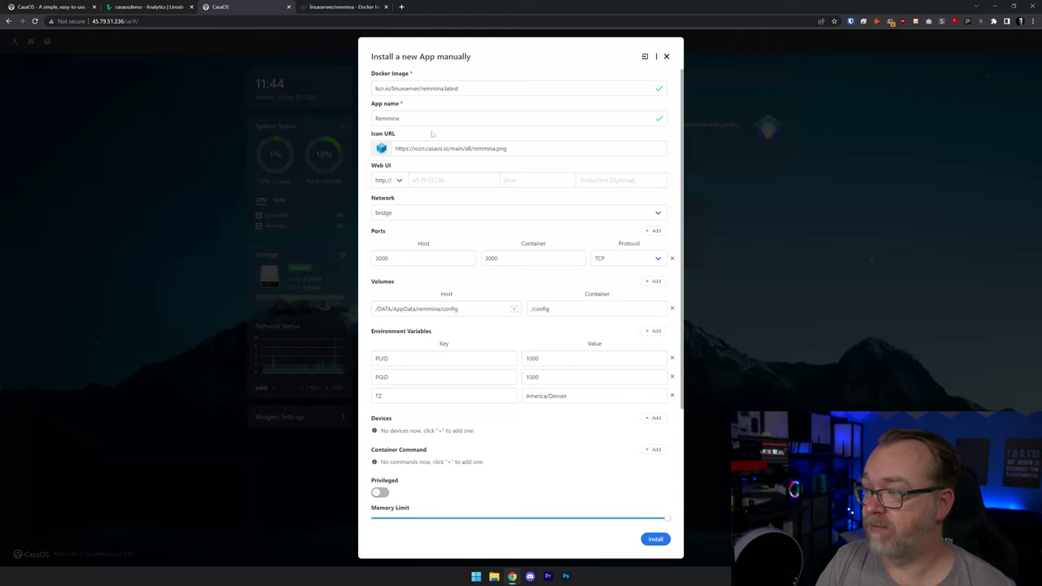
# Step: Check the imported icon URL and set the Web UI port of the Remmina app to 3000
pyautogui.moveTo(508, 148); pyautogui.dragTo(395, 148)
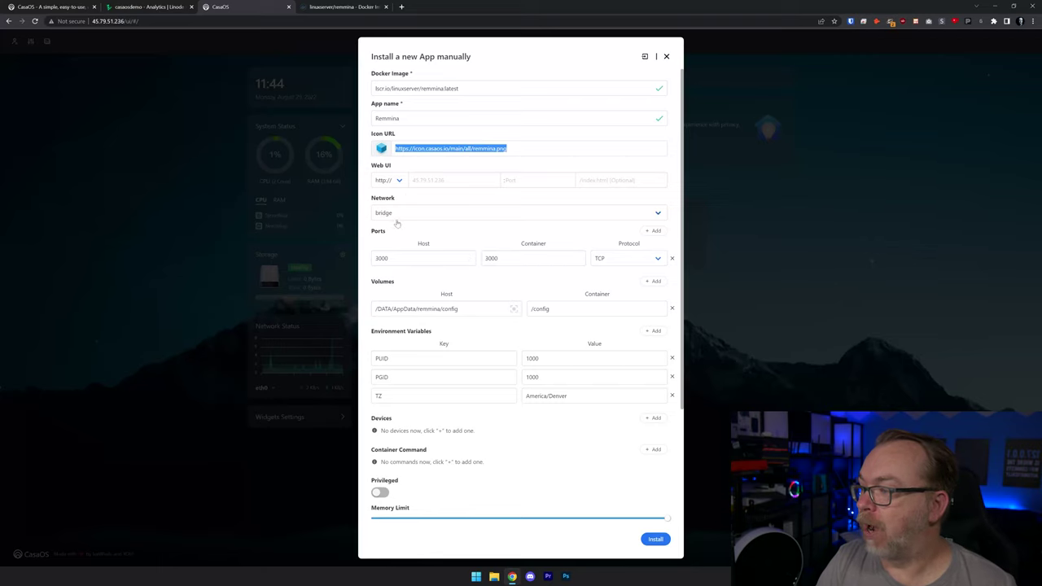
pyautogui.click(533, 180)
pyautogui.write('3')
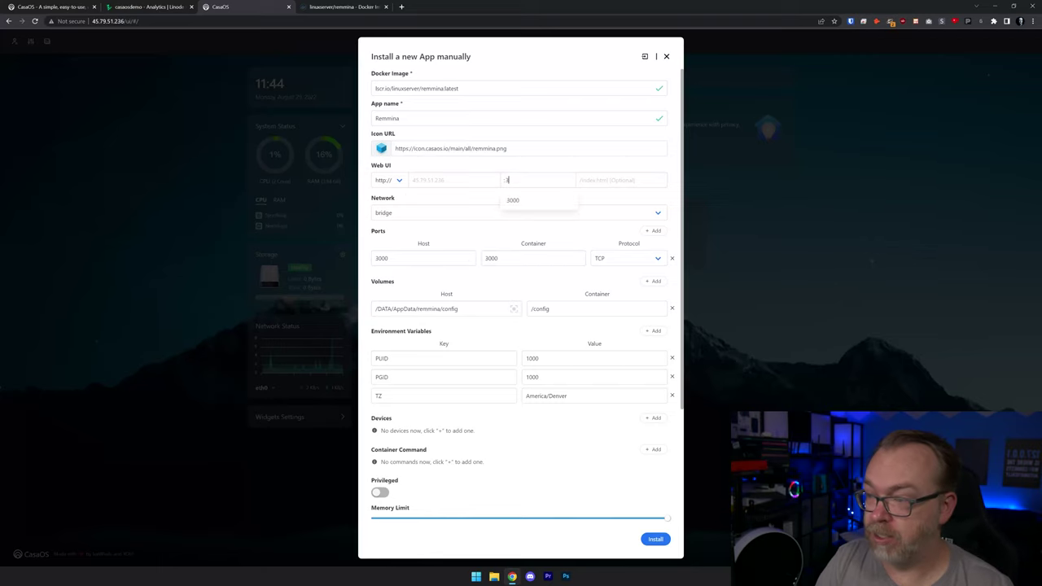
pyautogui.write('000')
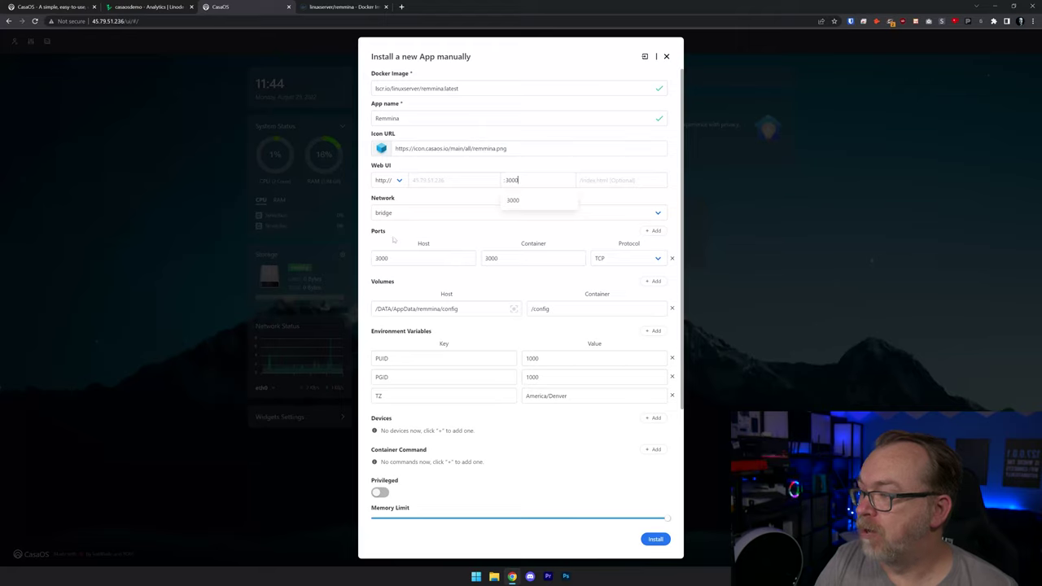
pyautogui.click(393, 239)
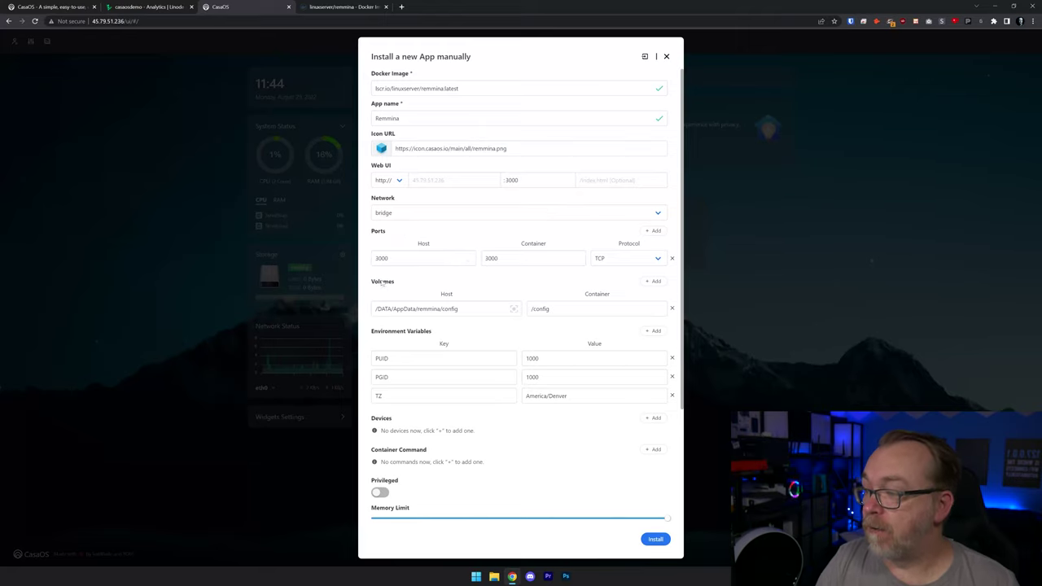
# Step: Compare the host volume path with the Docker Hub example, review the remaining options and install the Remmina app
pyautogui.tripleClick(416, 308)
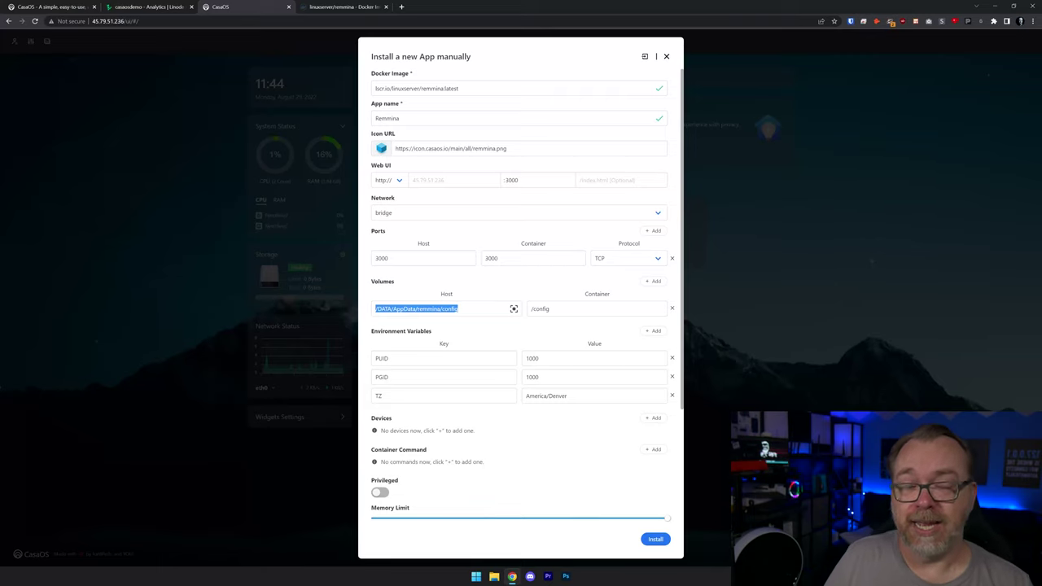
pyautogui.click(342, 7)
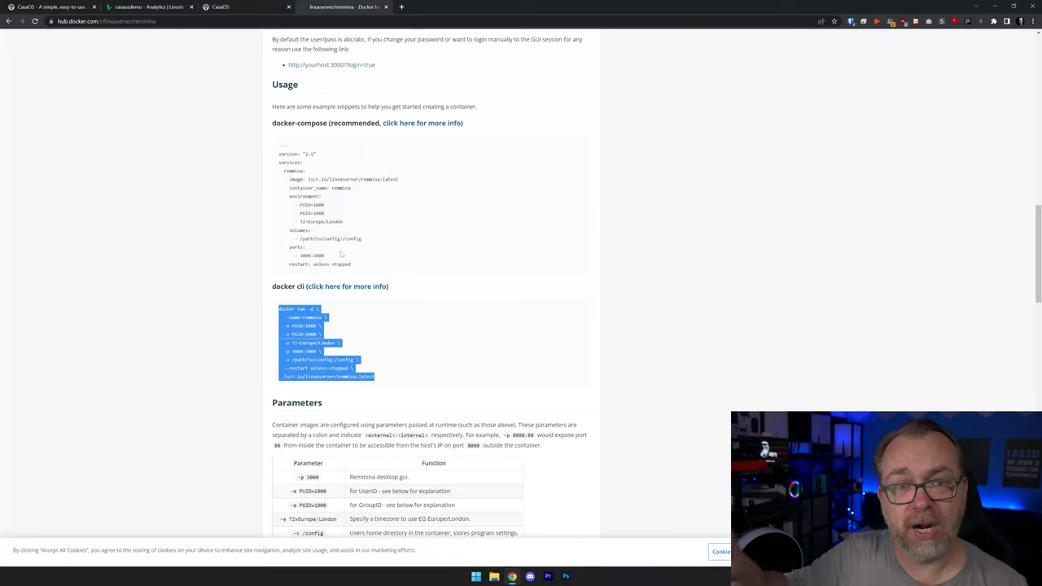
pyautogui.click(246, 7)
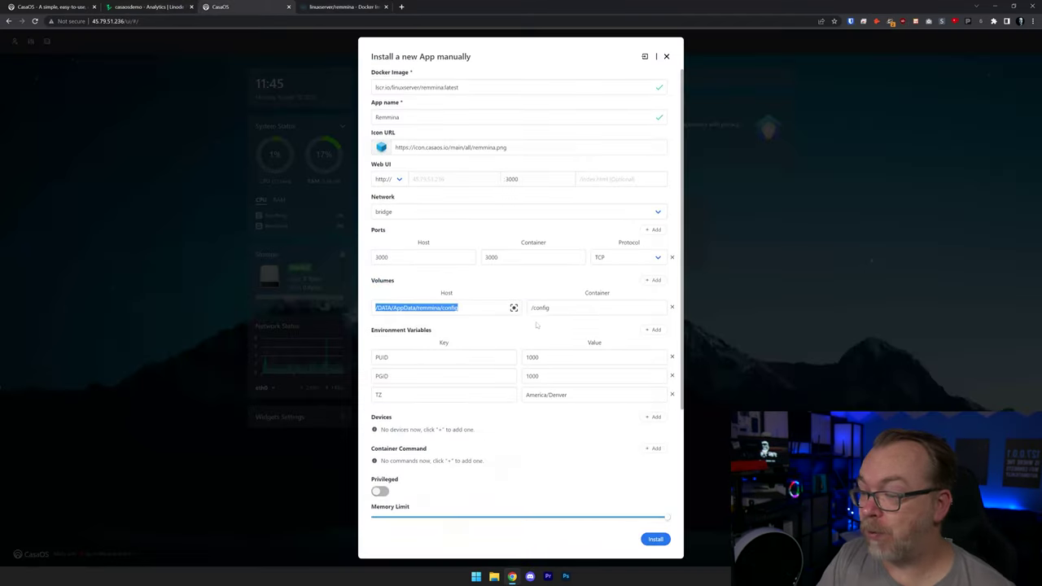
pyautogui.scroll(-5, 570, 367)
pyautogui.click(656, 540)
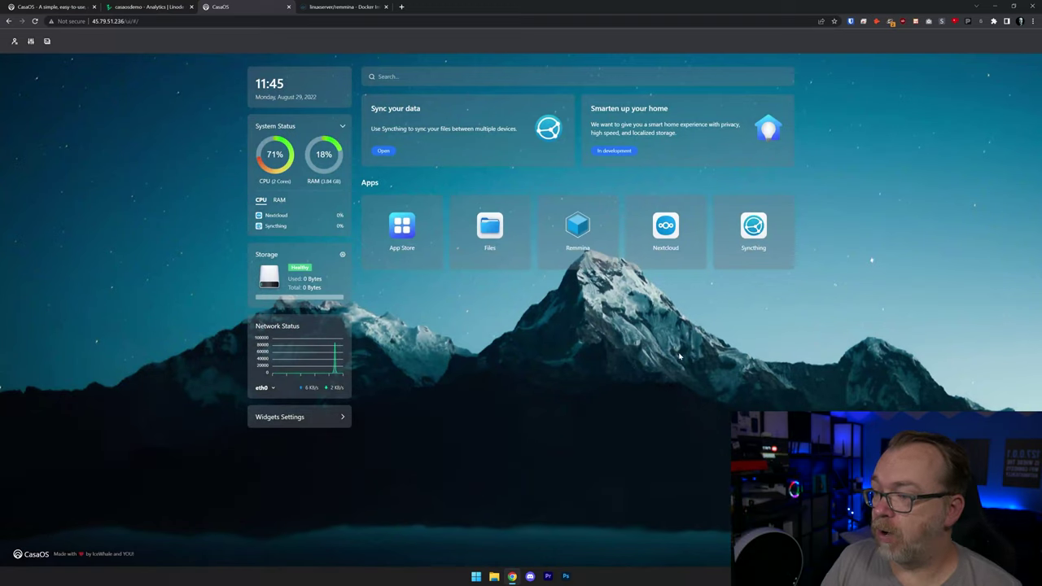
# Step: Open the installed Remmina app's settings and examine its container logs for the port it is listening on
pyautogui.moveTo(609, 208)
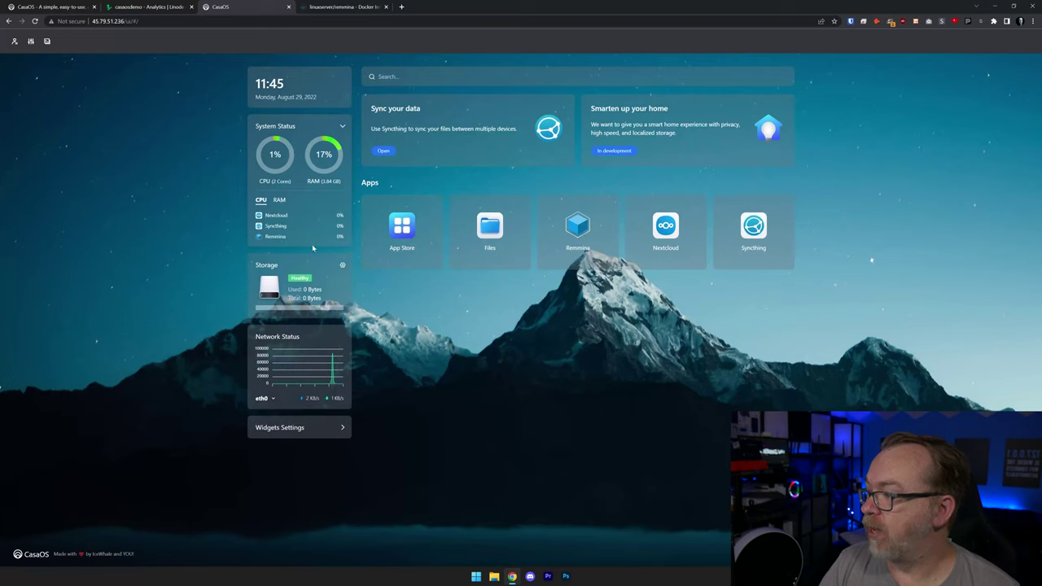
pyautogui.moveTo(698, 237)
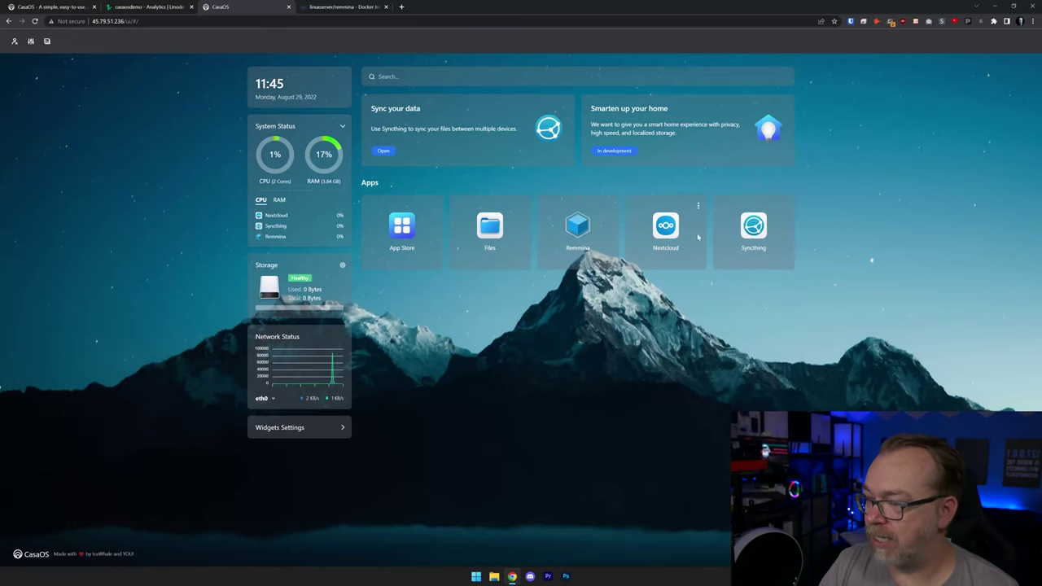
pyautogui.click(610, 208)
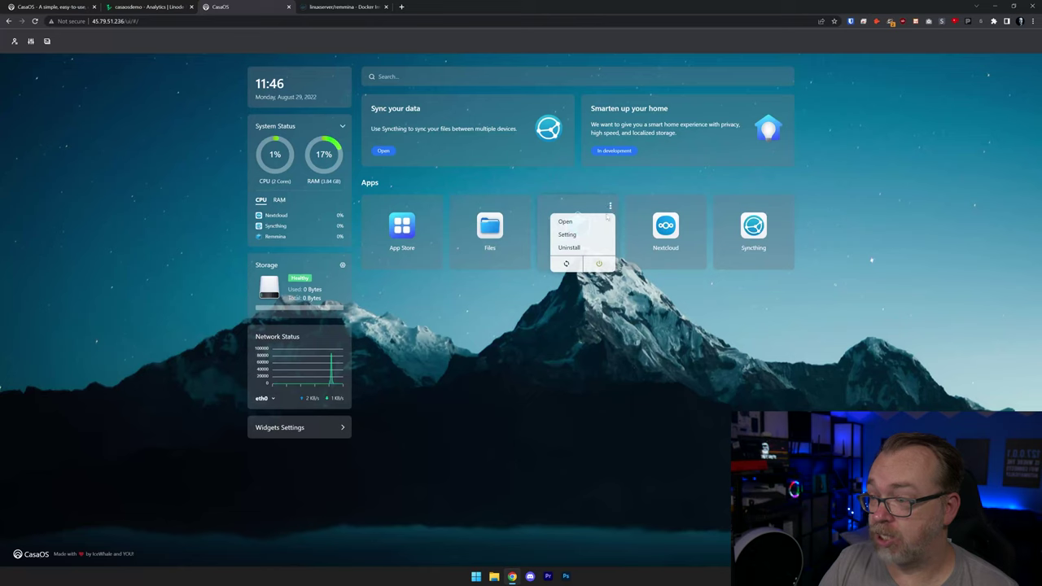
pyautogui.click(588, 235)
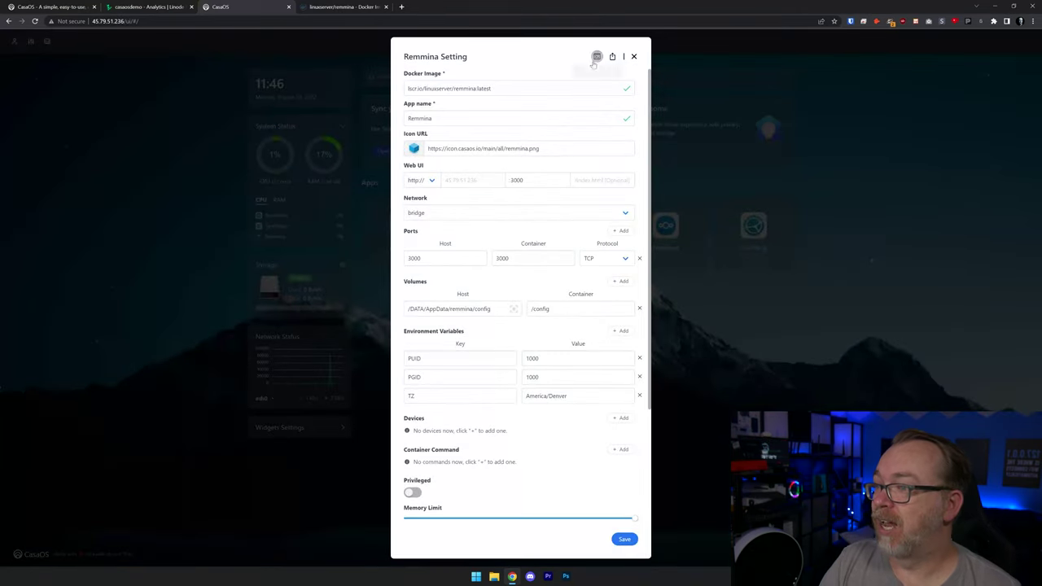
pyautogui.click(597, 57)
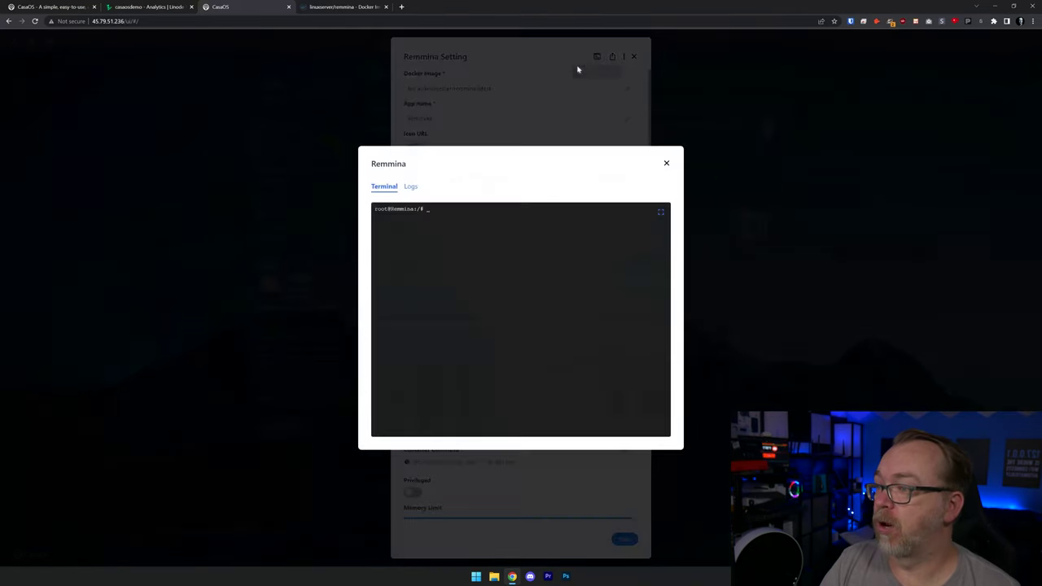
pyautogui.click(411, 187)
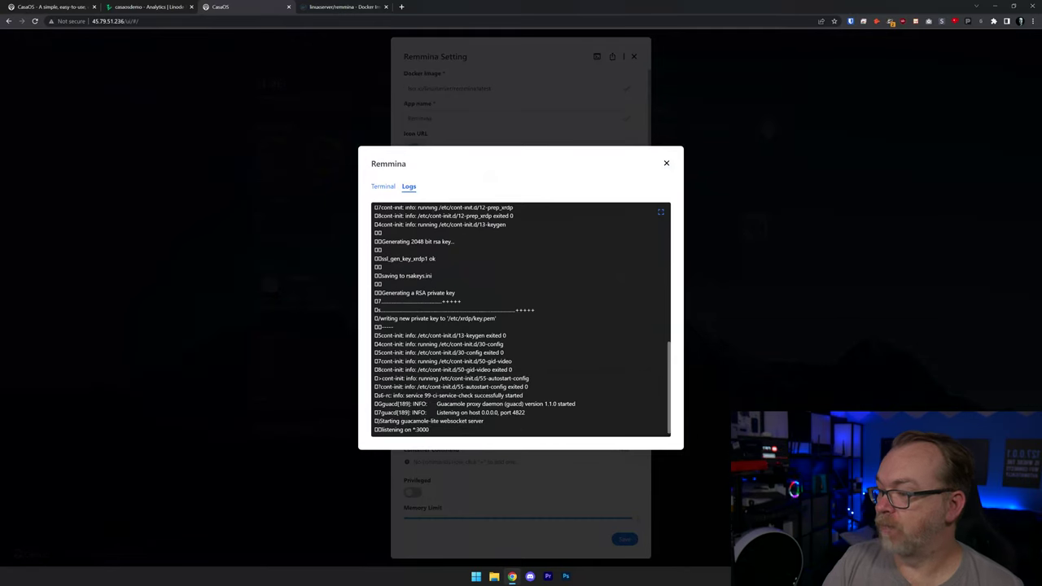
pyautogui.moveTo(386, 430); pyautogui.dragTo(429, 429)
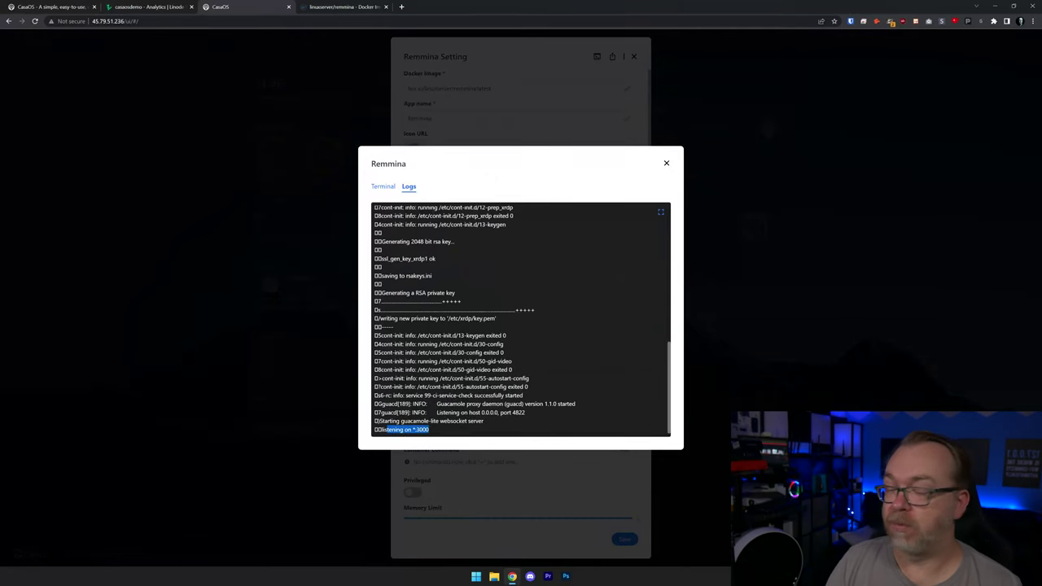